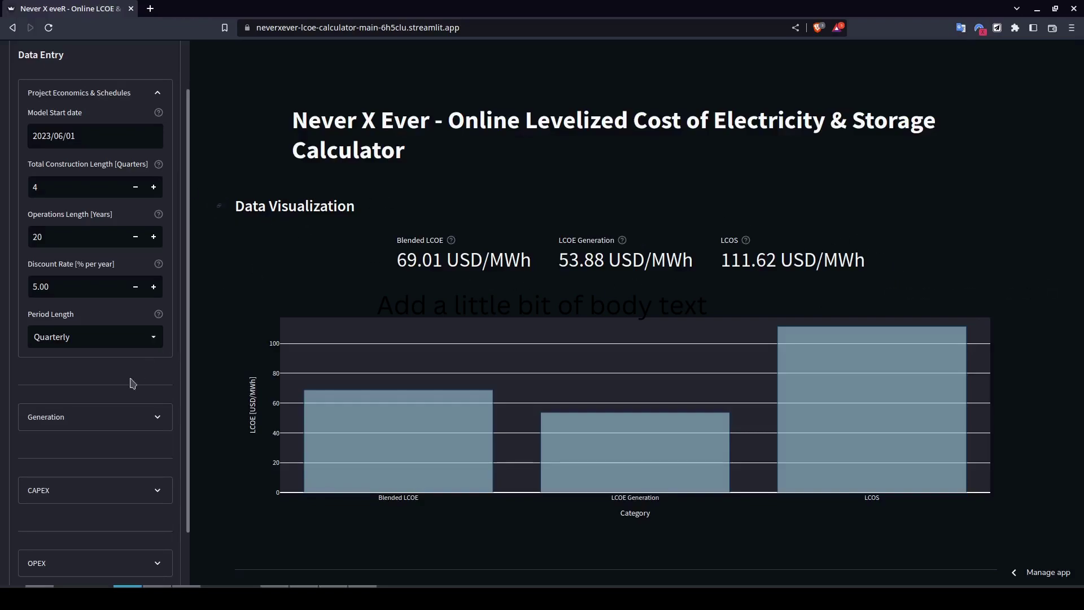
- Recalculate the LCOE with the entered project economics and collapse the Project Economics & Schedules section
{"action": "scroll", "coordinate": [102, 415], "scroll_direction": "down", "scroll_amount": 1}
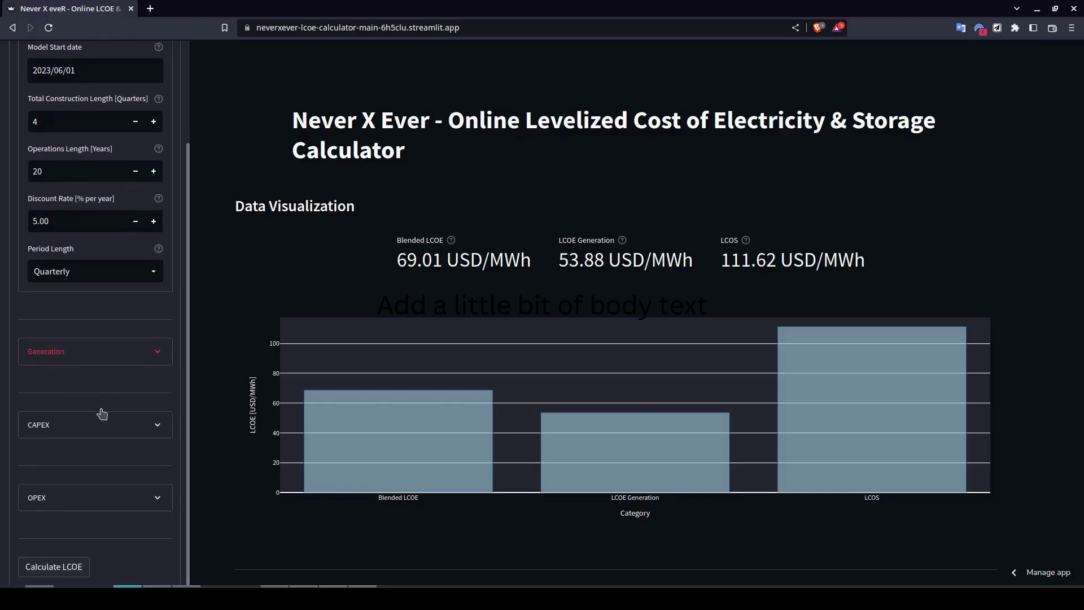
{"action": "left_click", "coordinate": [76, 567]}
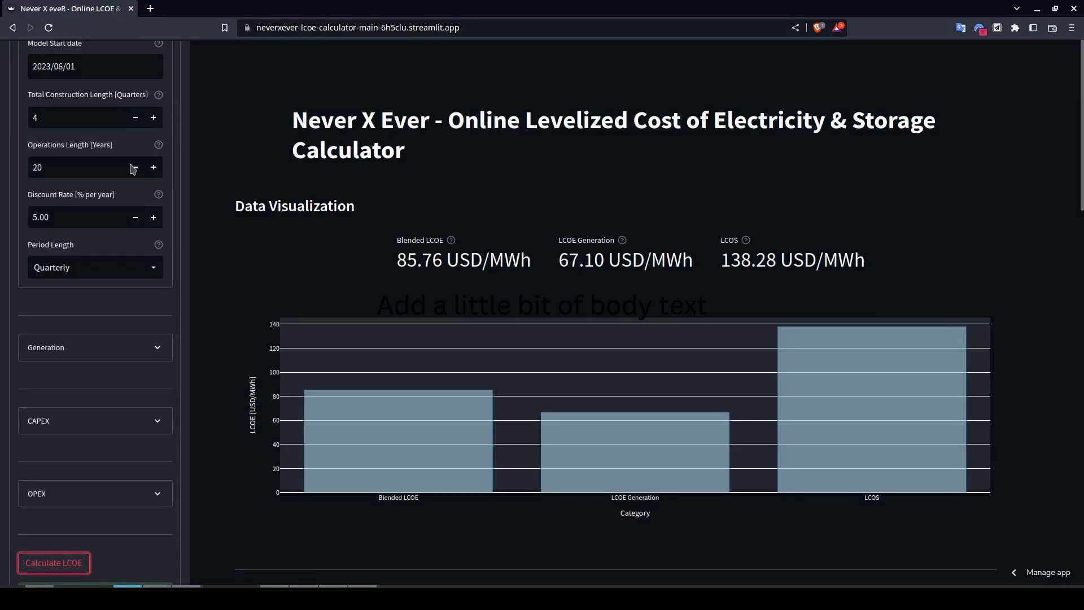
{"action": "scroll", "coordinate": [132, 169], "scroll_direction": "up", "scroll_amount": 2}
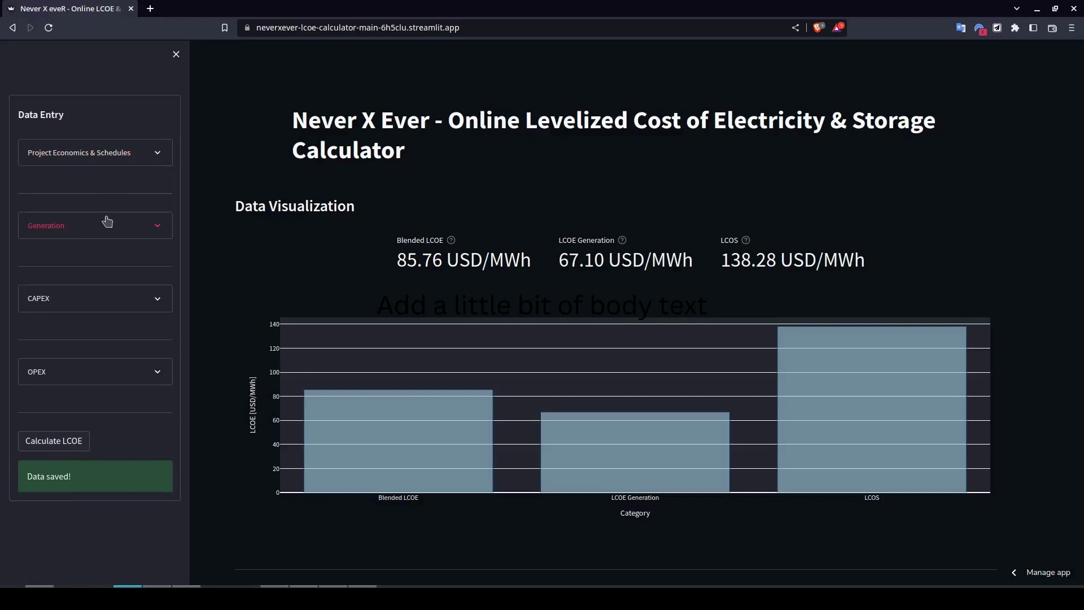
- Expand the Generation inputs and examine the yearly energy fields for load, battery charging, battery to load and curtailment
{"action": "left_click", "coordinate": [111, 226]}
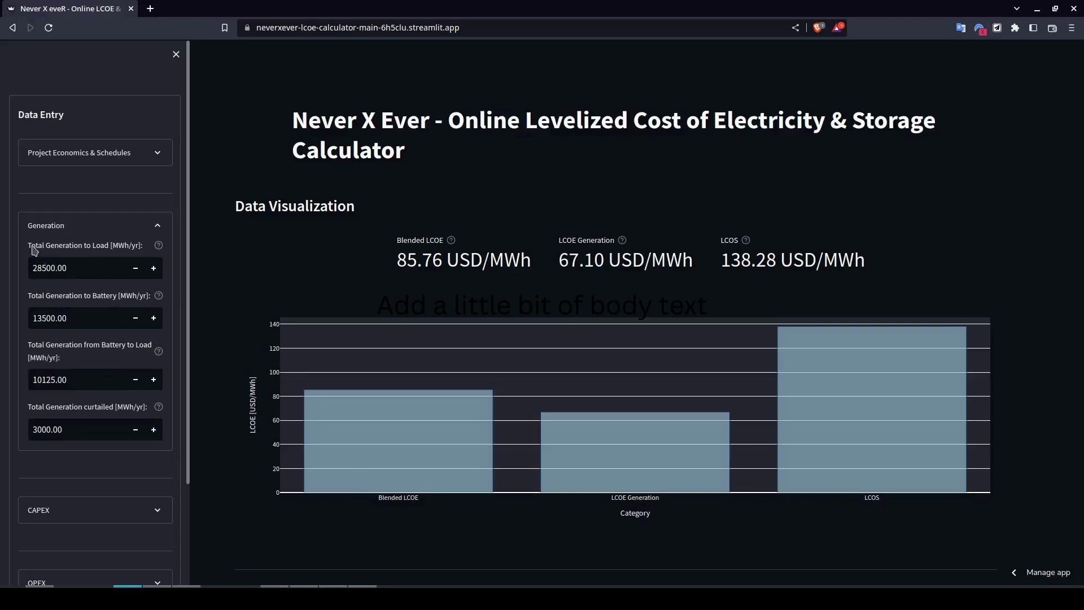
{"action": "left_click_drag", "start_coordinate": [30, 247], "coordinate": [146, 248]}
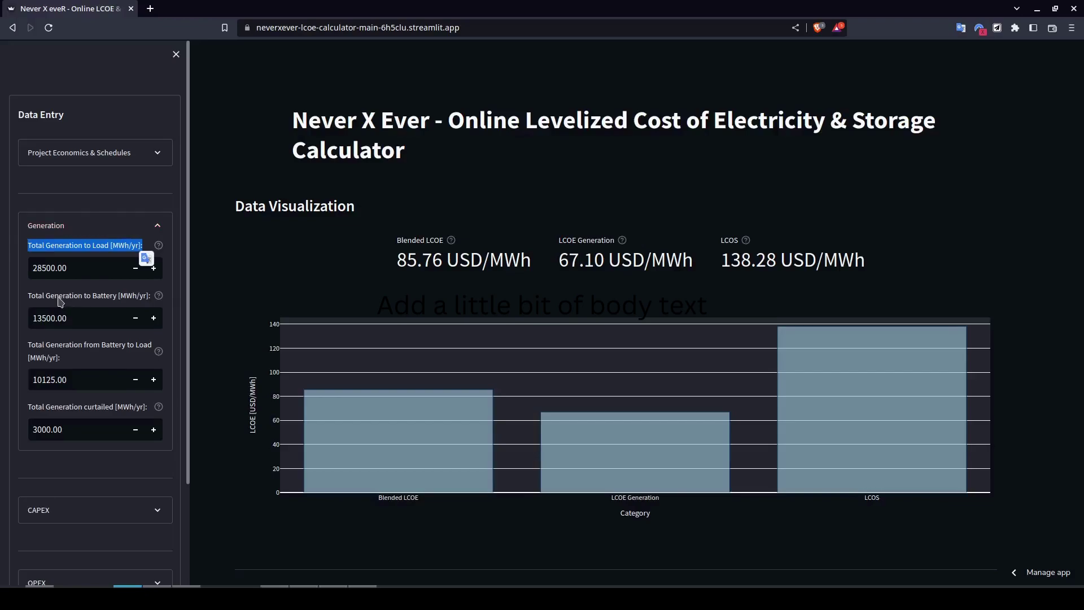
{"action": "left_click", "coordinate": [36, 299]}
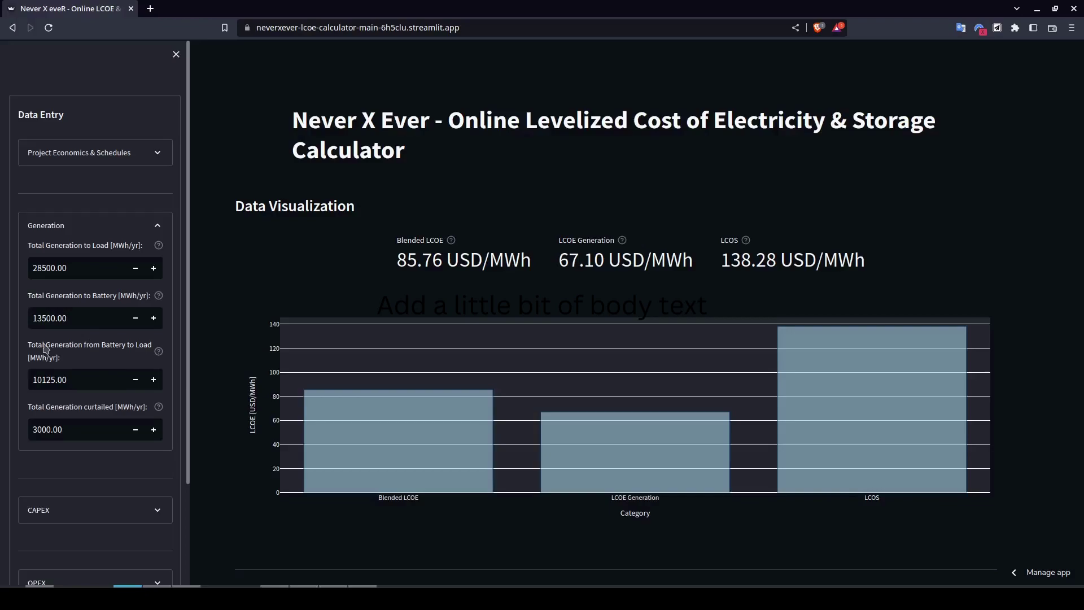
{"action": "left_click_drag", "start_coordinate": [31, 347], "coordinate": [59, 360]}
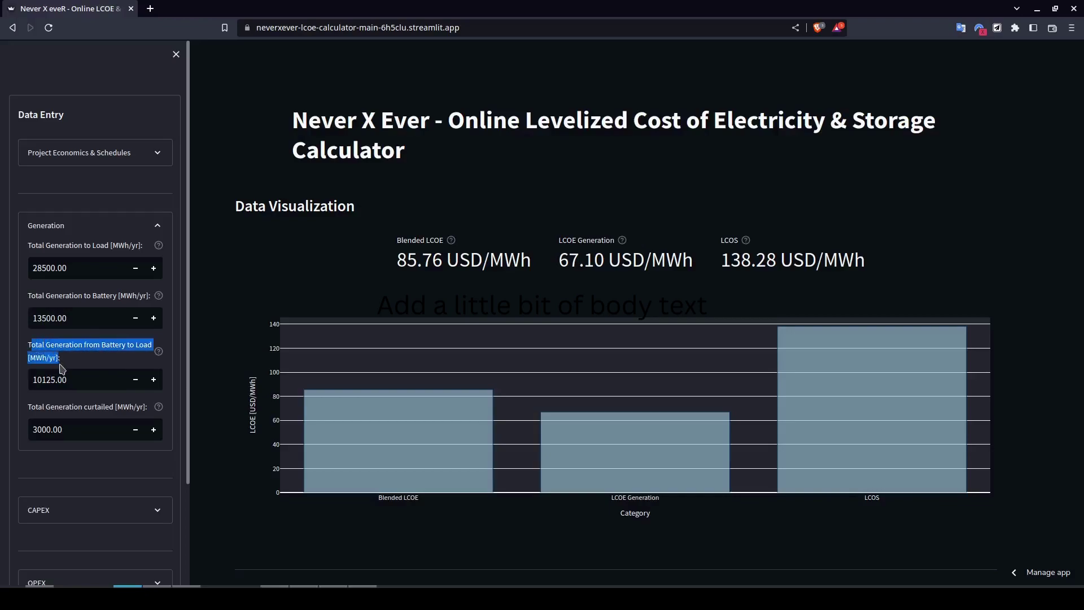
{"action": "left_click", "coordinate": [110, 365]}
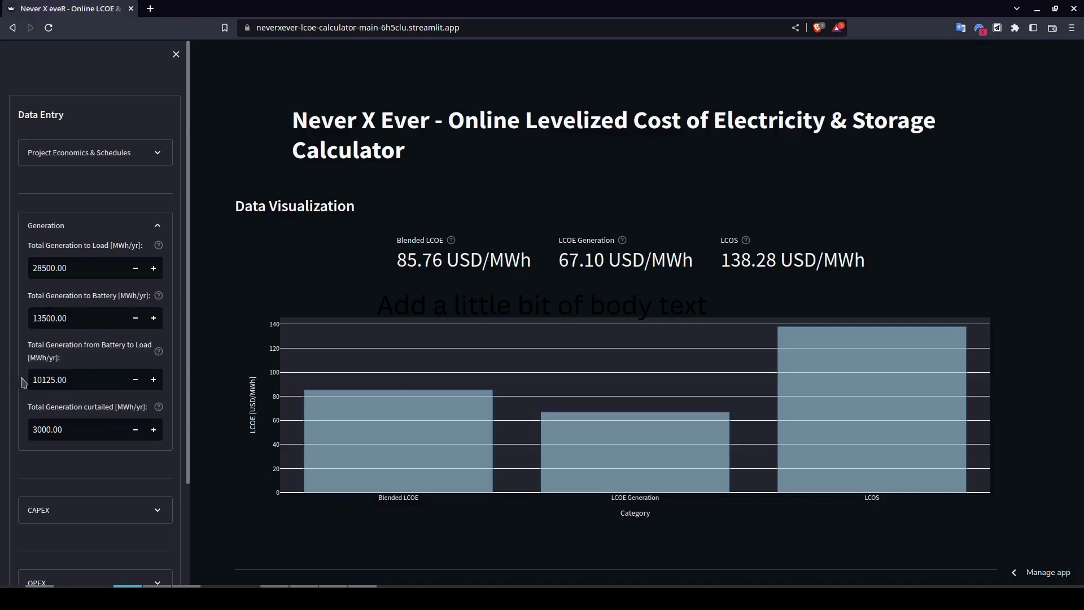
{"action": "left_click_drag", "start_coordinate": [73, 381], "coordinate": [22, 378]}
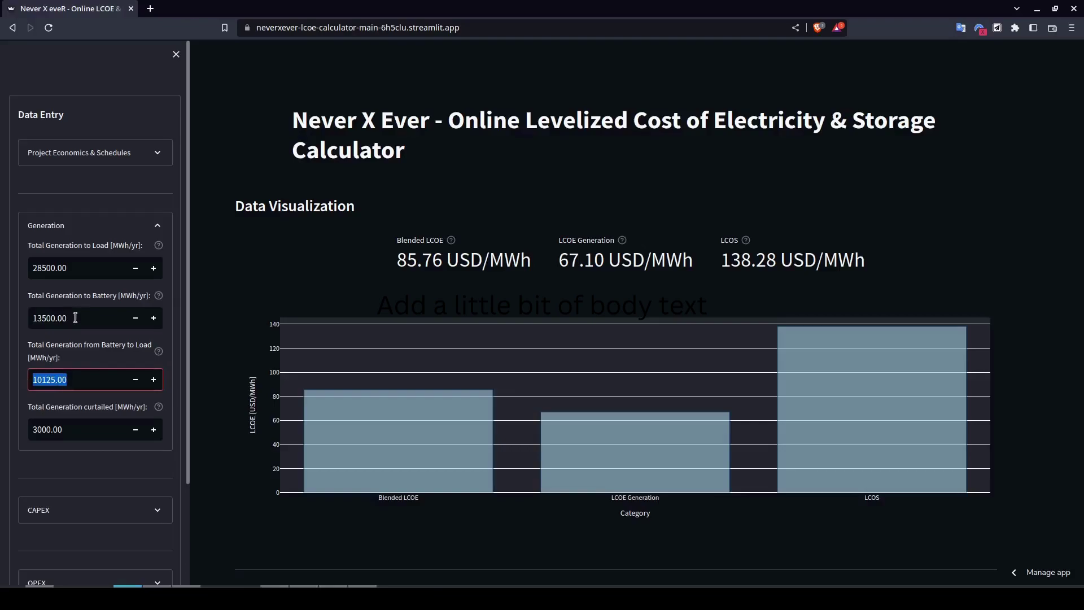
{"action": "left_click_drag", "start_coordinate": [76, 317], "coordinate": [1, 308]}
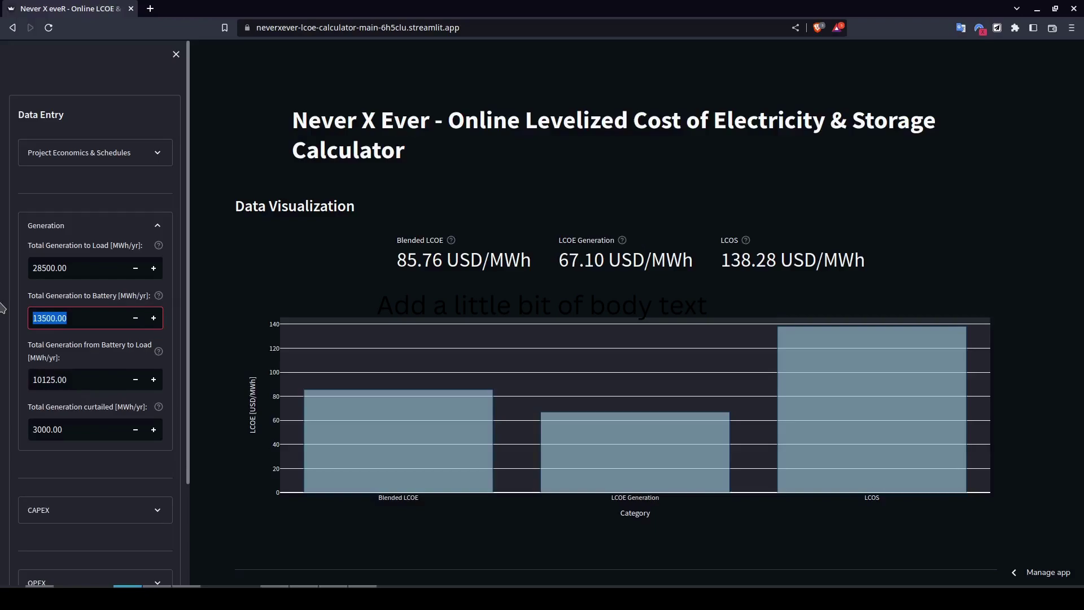
{"action": "left_click", "coordinate": [32, 409]}
{"action": "left_click_drag", "start_coordinate": [32, 409], "coordinate": [152, 415]}
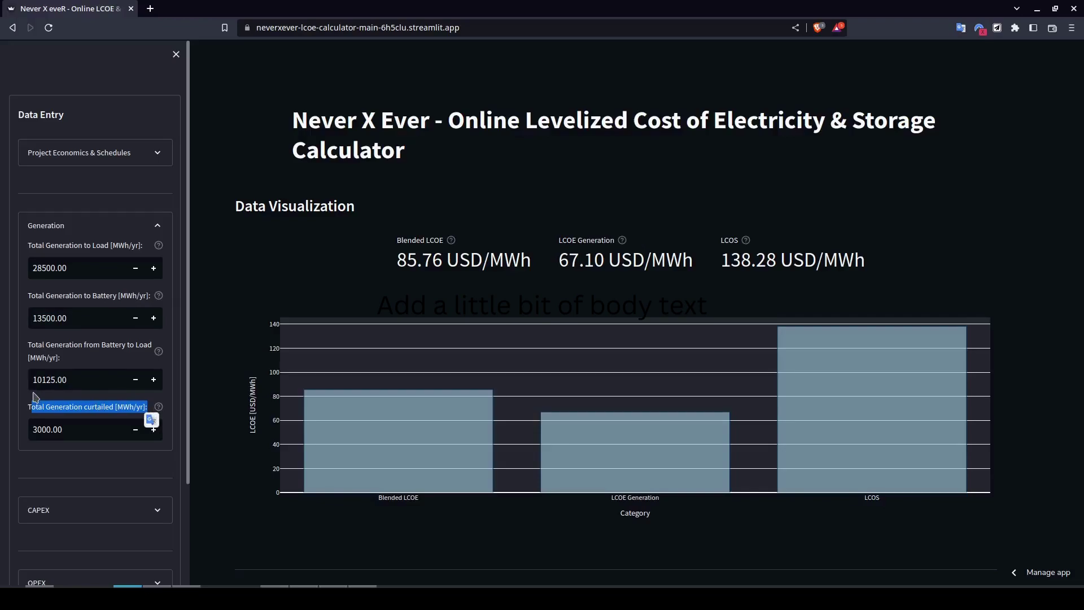
- Set the total curtailed generation to 0 MWh/yr and recalculate the LCOE
{"action": "left_click_drag", "start_coordinate": [63, 431], "coordinate": [24, 431]}
{"action": "type", "text": "0"}
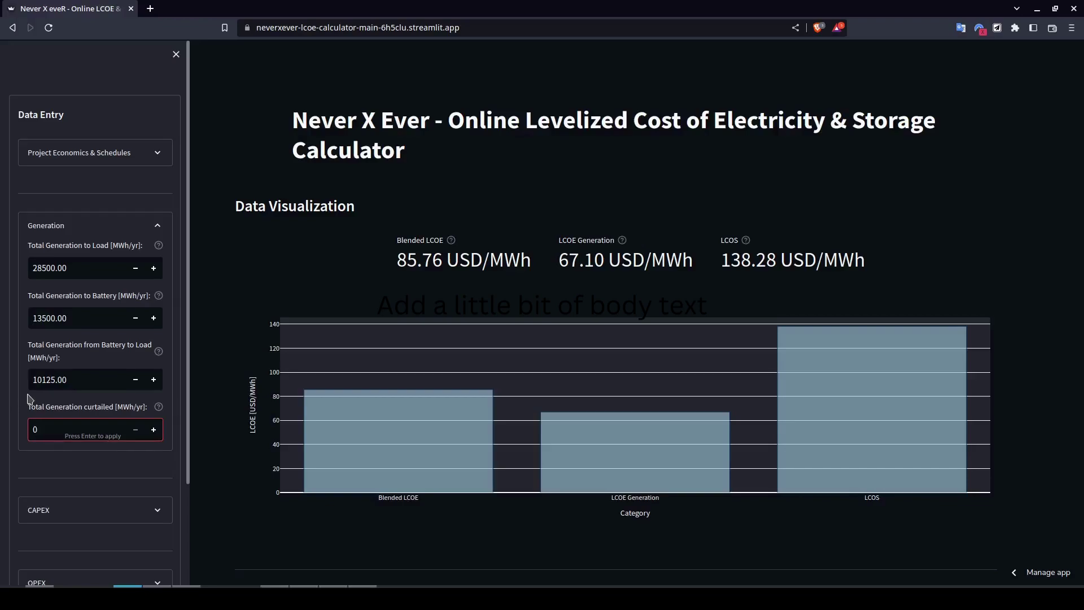
{"action": "scroll", "coordinate": [10, 400], "scroll_direction": "down", "scroll_amount": 4}
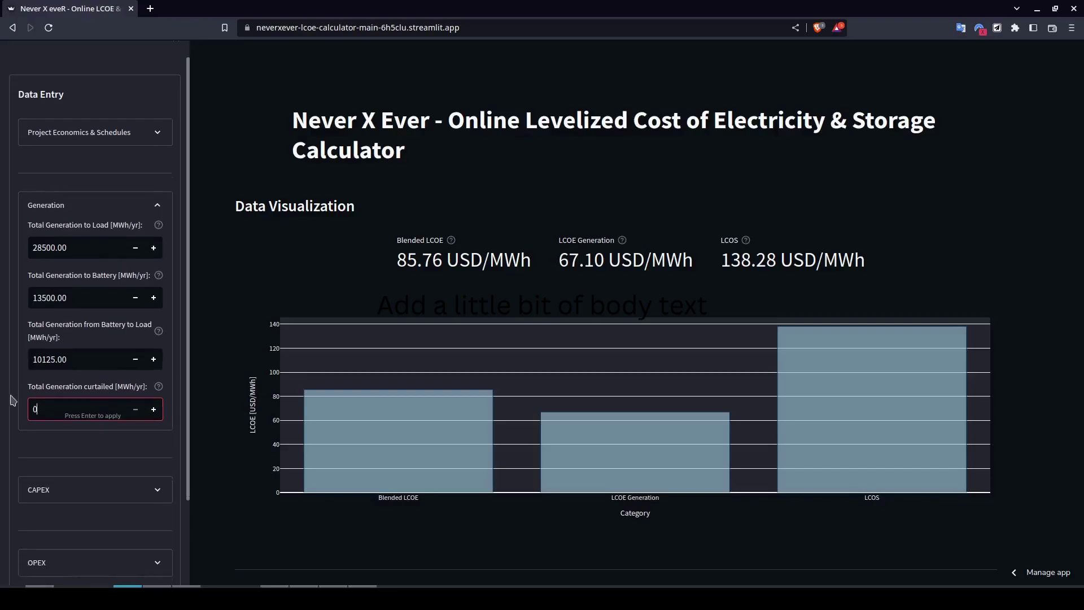
{"action": "left_click", "coordinate": [47, 528]}
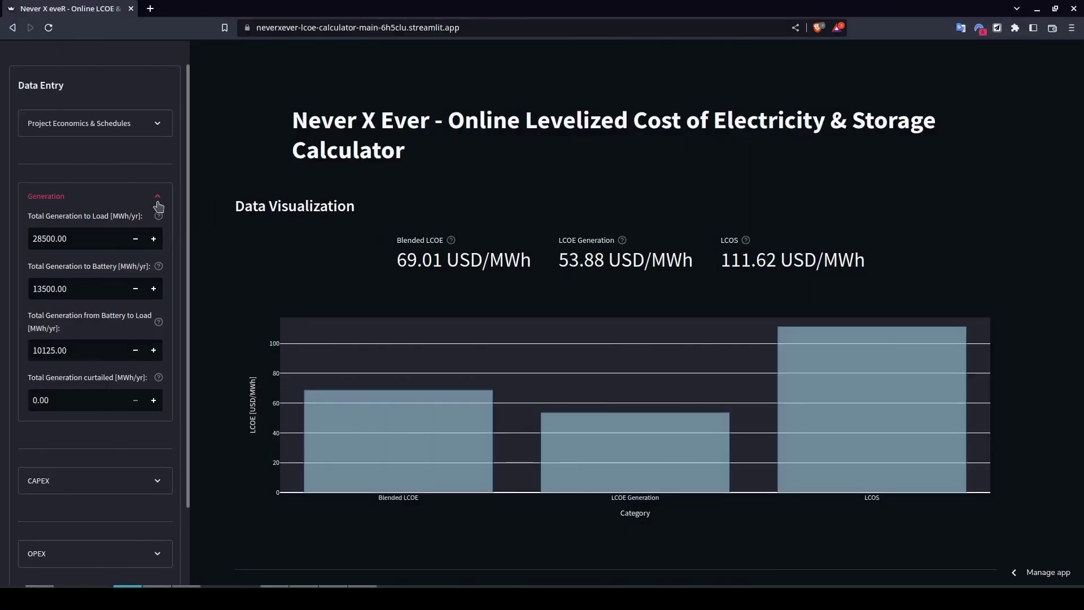
- Switch from the Generation inputs to CAPEX and examine the power plant and battery capacity, energy size and cost fields
{"action": "left_click", "coordinate": [159, 202]}
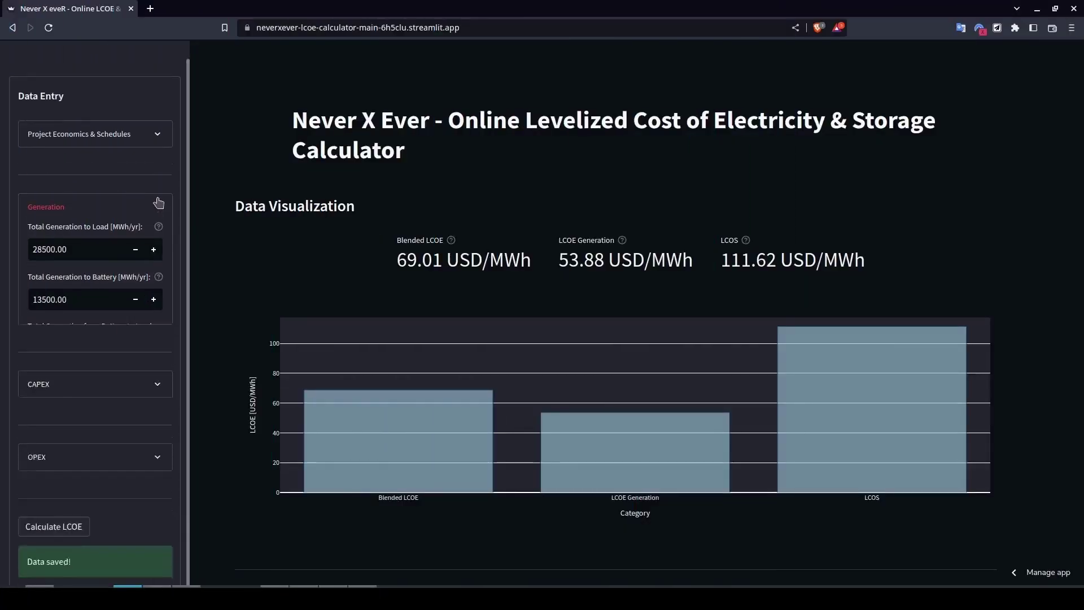
{"action": "left_click", "coordinate": [169, 309]}
{"action": "scroll", "coordinate": [153, 319], "scroll_direction": "down", "scroll_amount": 2}
{"action": "scroll", "coordinate": [154, 322], "scroll_direction": "down", "scroll_amount": 1}
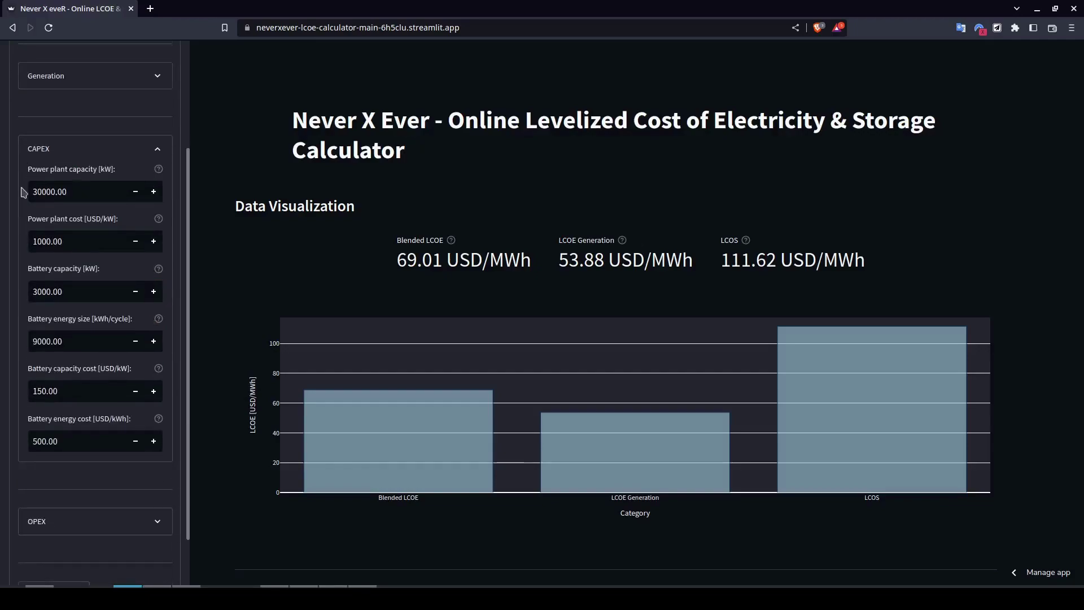
{"action": "left_click_drag", "start_coordinate": [25, 171], "coordinate": [125, 173]}
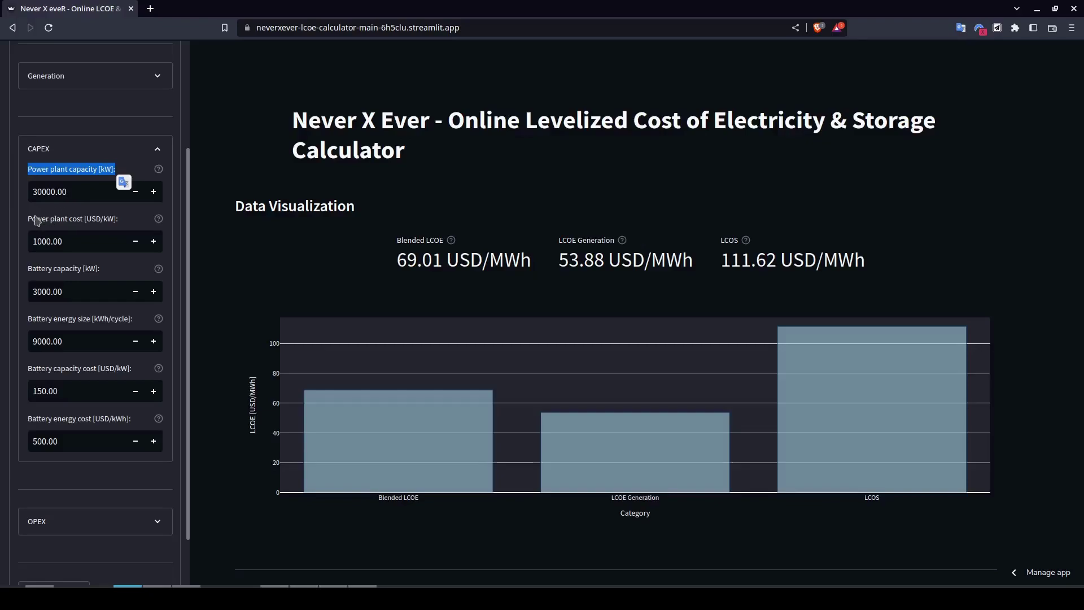
{"action": "left_click_drag", "start_coordinate": [30, 223], "coordinate": [136, 223]}
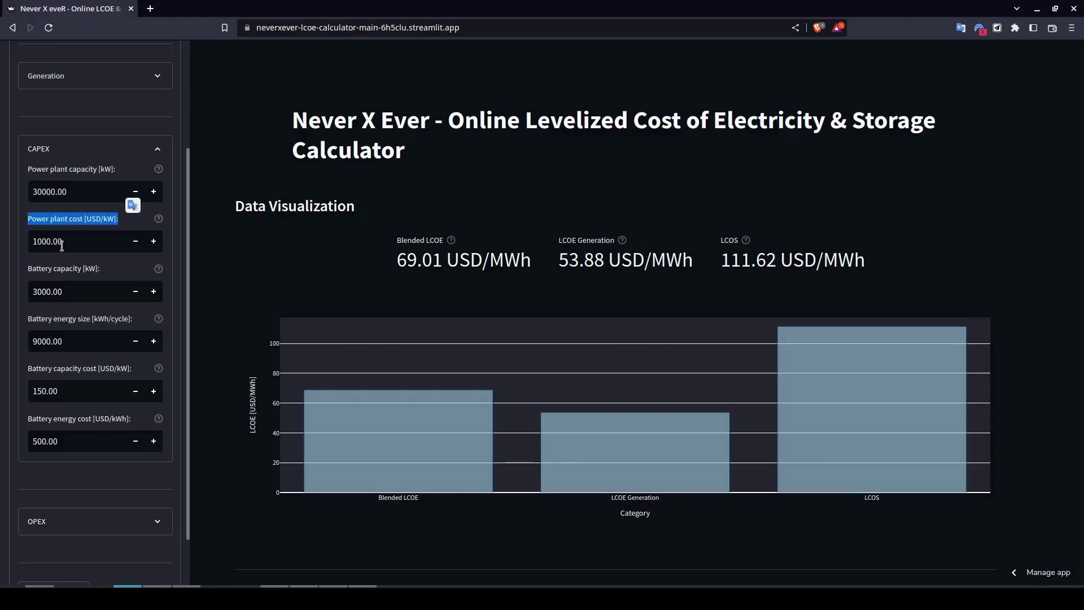
{"action": "left_click_drag", "start_coordinate": [28, 268], "coordinate": [117, 273]}
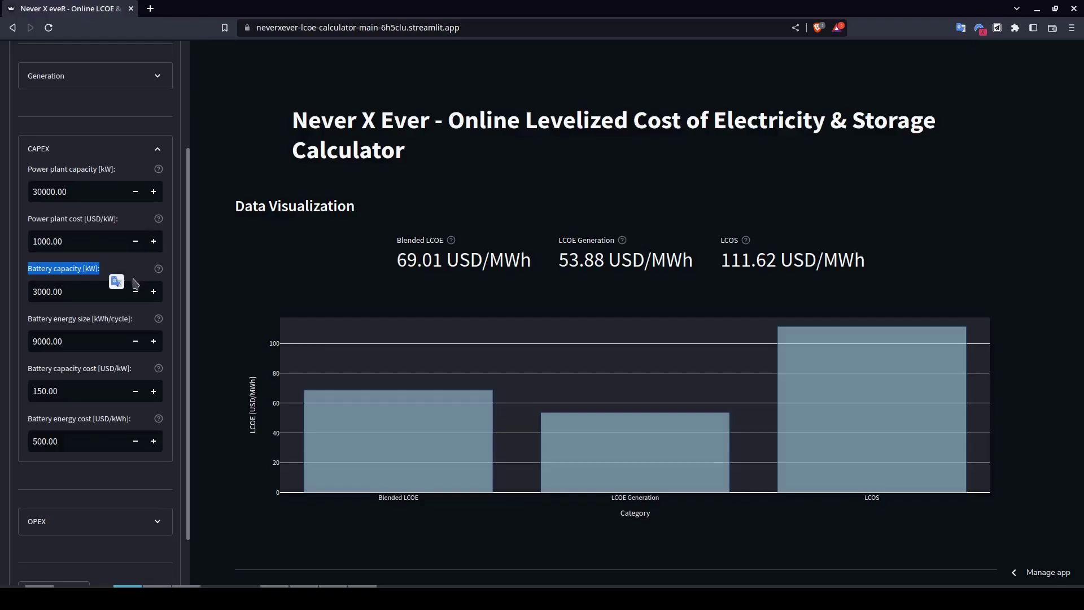
{"action": "left_click_drag", "start_coordinate": [29, 319], "coordinate": [143, 324]}
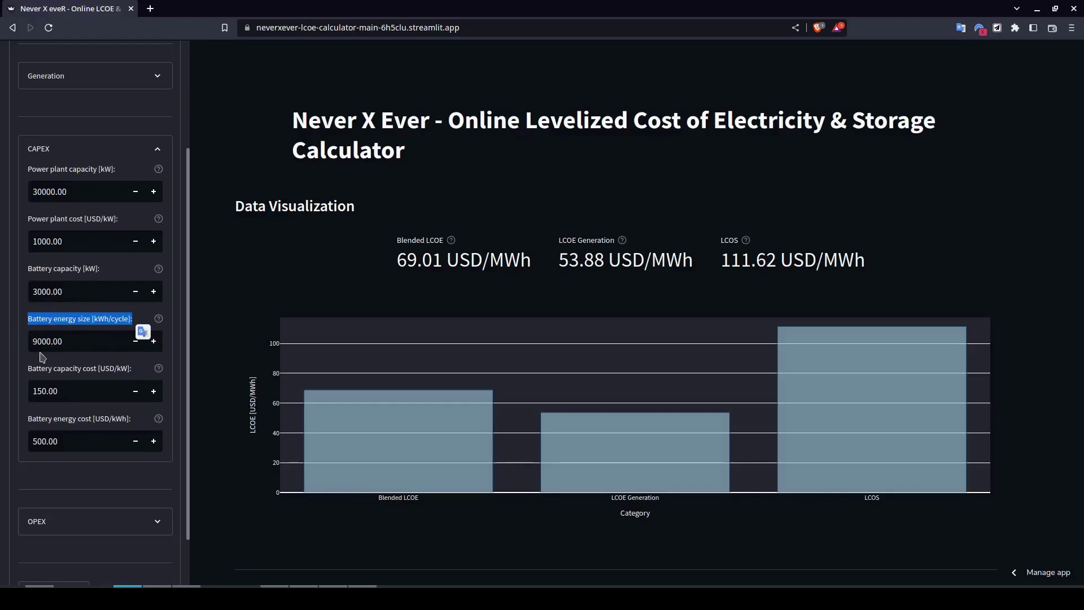
{"action": "left_click_drag", "start_coordinate": [27, 369], "coordinate": [136, 372]}
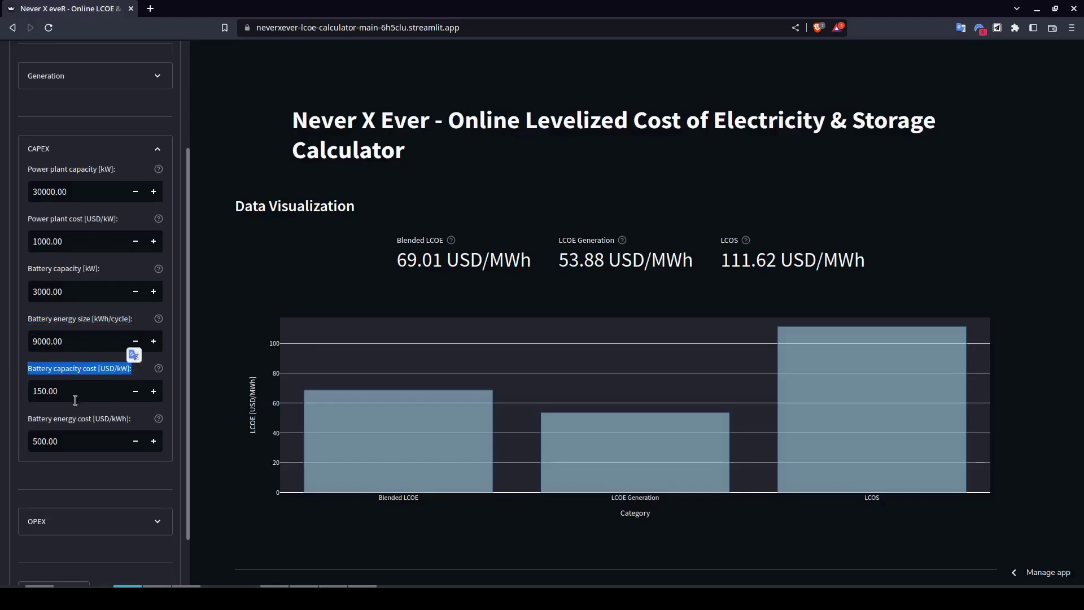
{"action": "left_click_drag", "start_coordinate": [27, 418], "coordinate": [139, 424]}
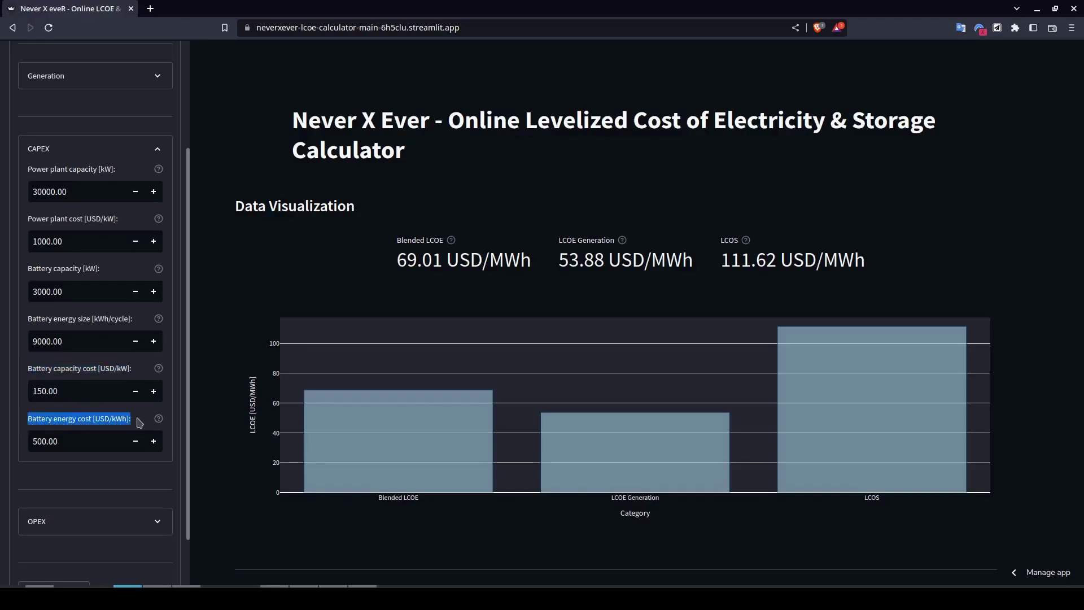
{"action": "left_click_drag", "start_coordinate": [139, 423], "coordinate": [138, 422]}
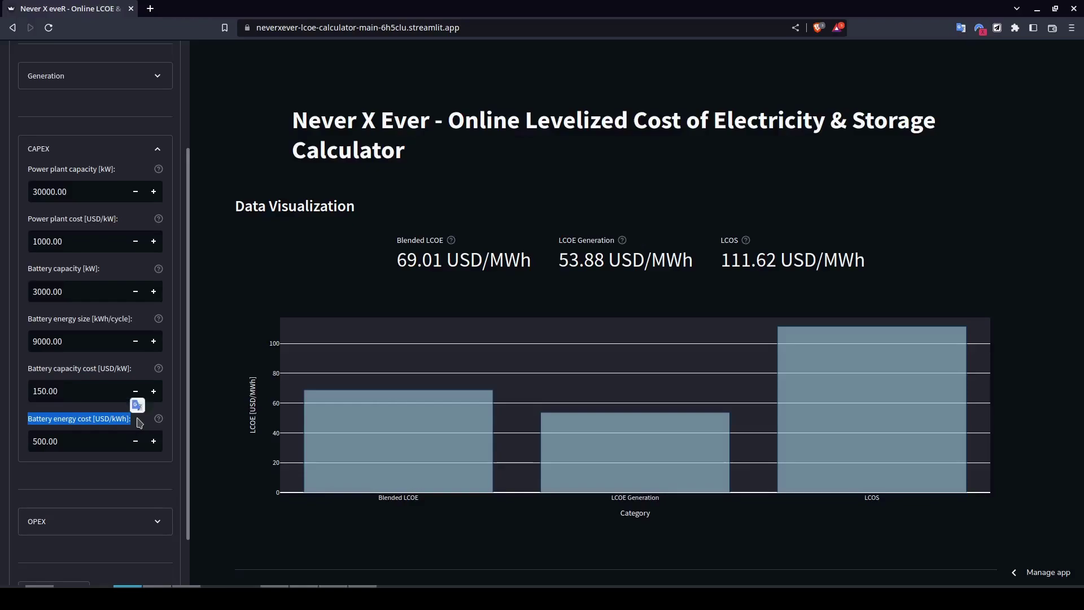
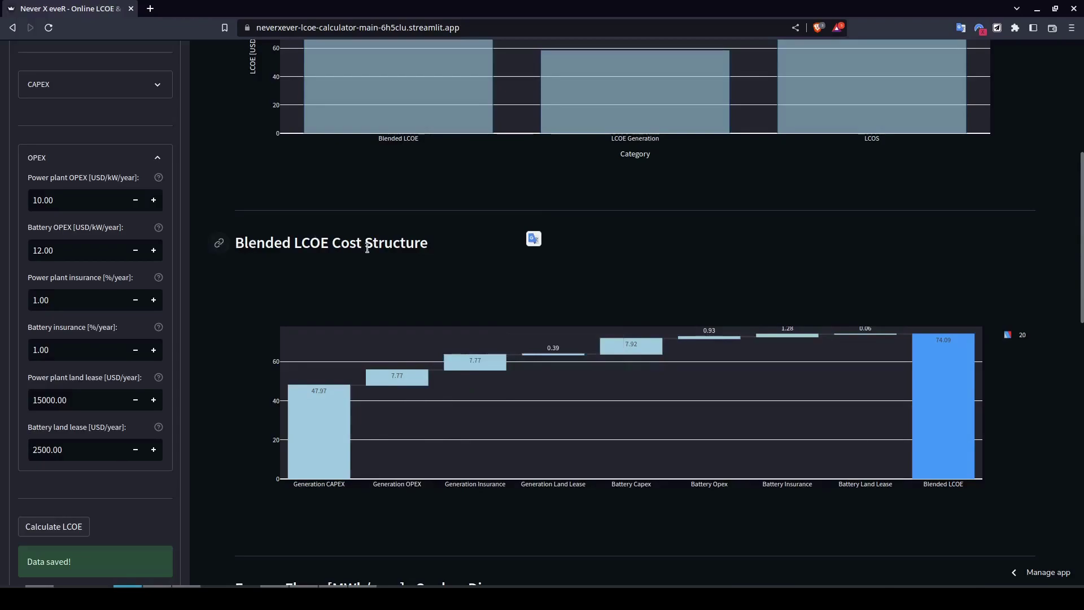
- Inspect the Blended LCOE Cost Structure chart by zooming into part of it and restoring the full view
{"action": "mouse_move", "coordinate": [400, 386]}
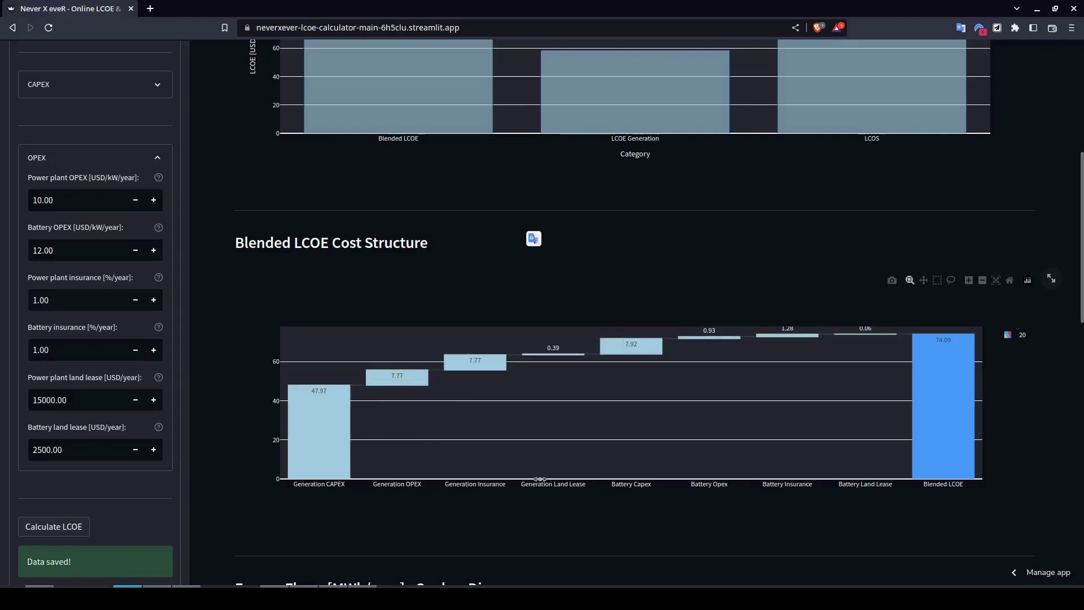
{"action": "mouse_move", "coordinate": [545, 465]}
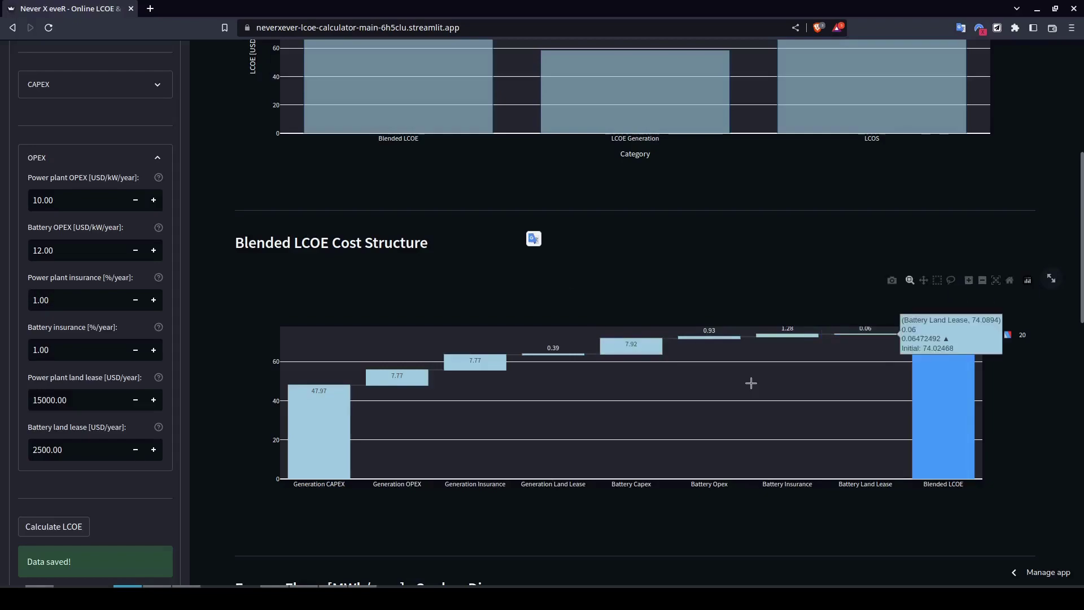
{"action": "left_click_drag", "start_coordinate": [817, 357], "coordinate": [272, 464]}
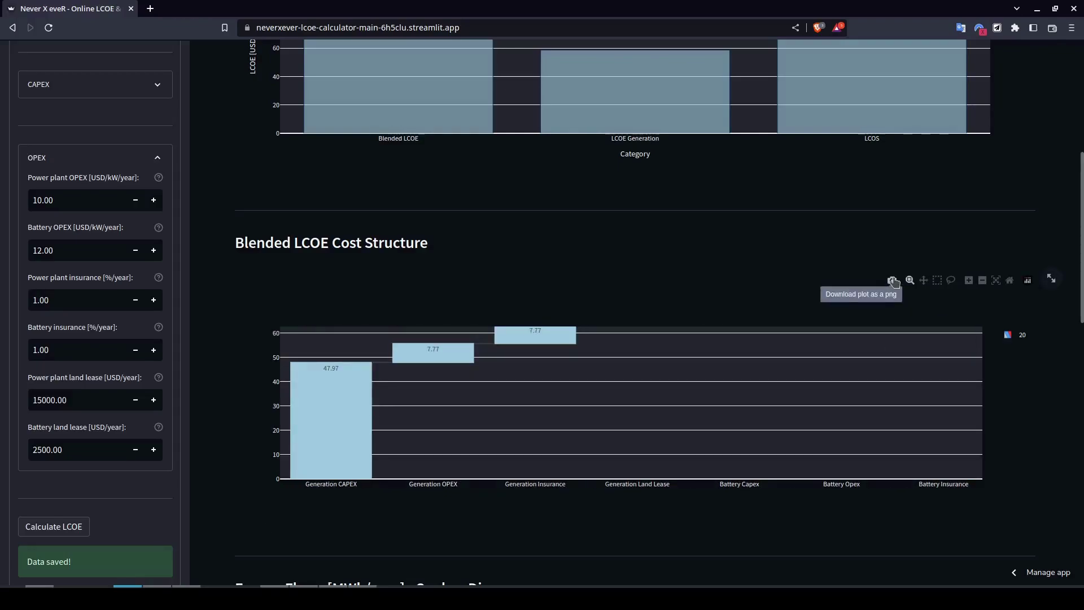
{"action": "left_click", "coordinate": [996, 281]}
{"action": "left_click", "coordinate": [996, 281]}
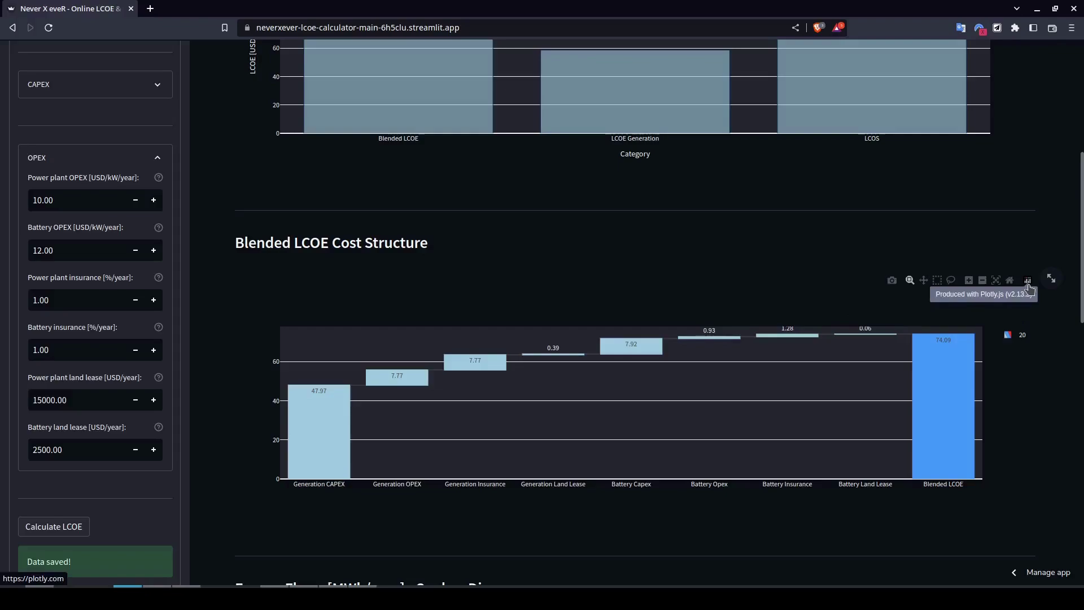
- Examine the Energy Flows Sankey diagram, checking the flows between generation, battery, load and losses
{"action": "scroll", "coordinate": [237, 418], "scroll_direction": "down", "scroll_amount": 2}
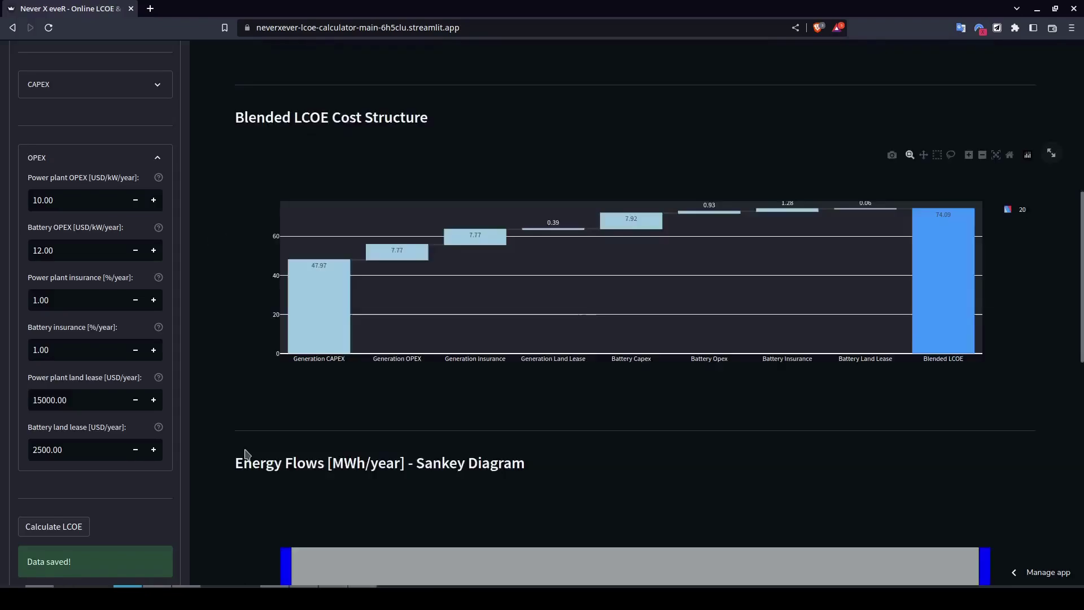
{"action": "scroll", "coordinate": [247, 455], "scroll_direction": "down", "scroll_amount": 3}
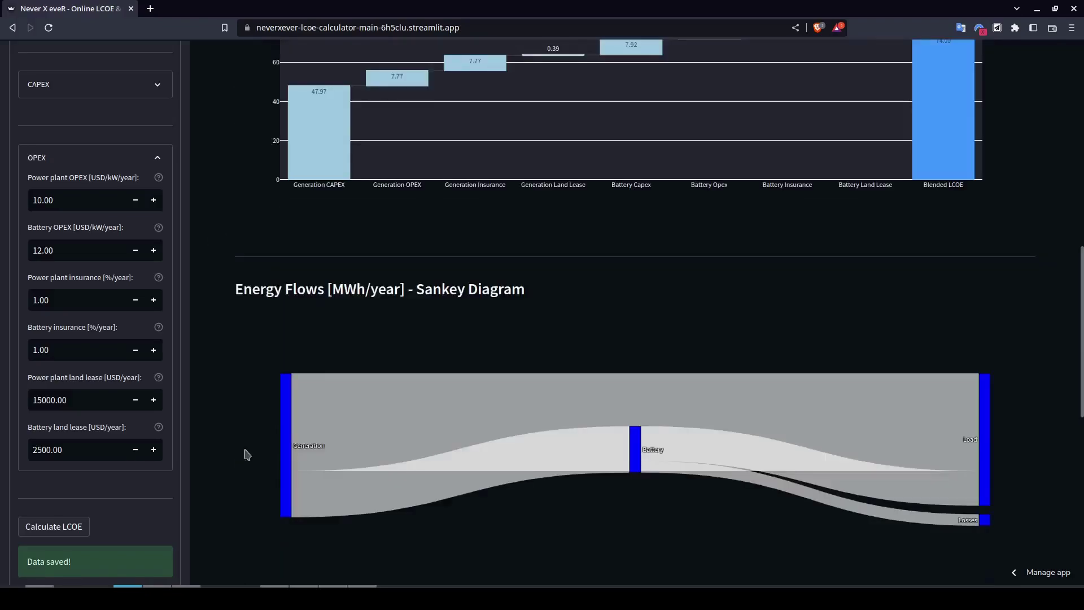
{"action": "scroll", "coordinate": [247, 455], "scroll_direction": "down", "scroll_amount": 1}
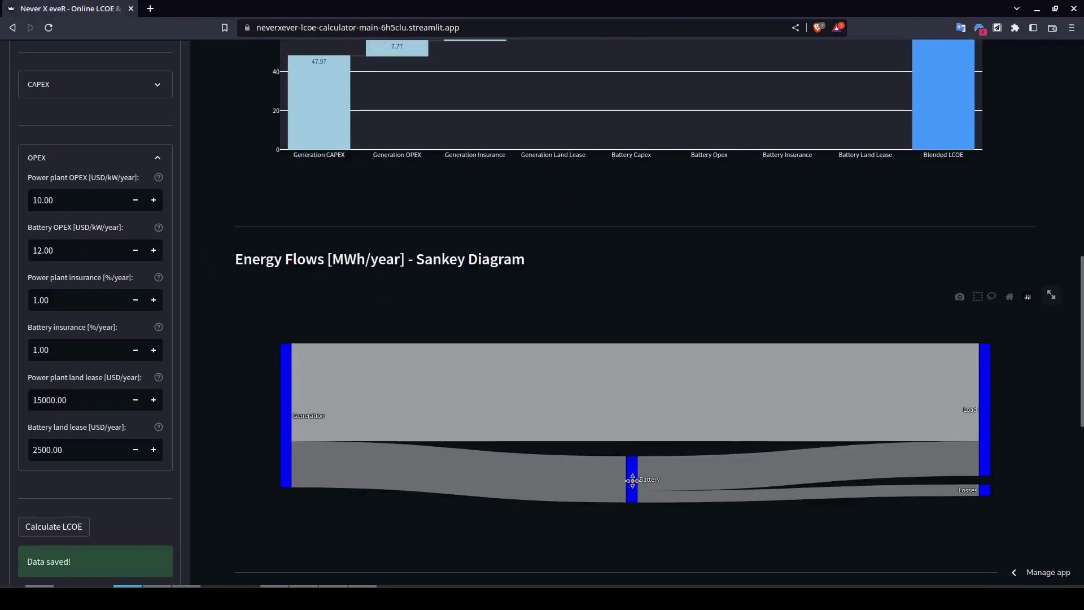
{"action": "mouse_move", "coordinate": [971, 496]}
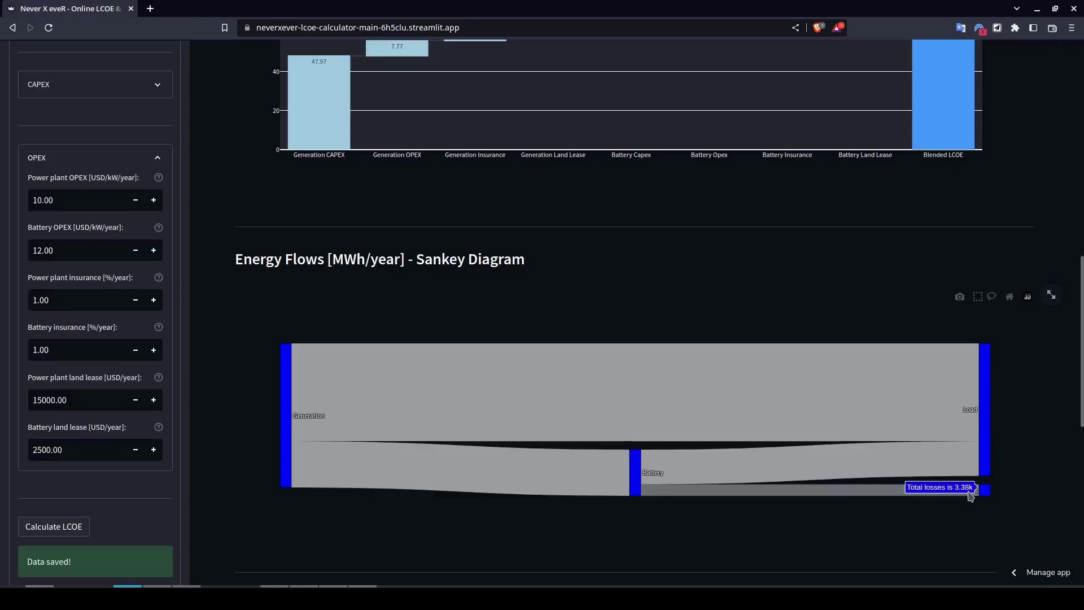
{"action": "mouse_move", "coordinate": [301, 444]}
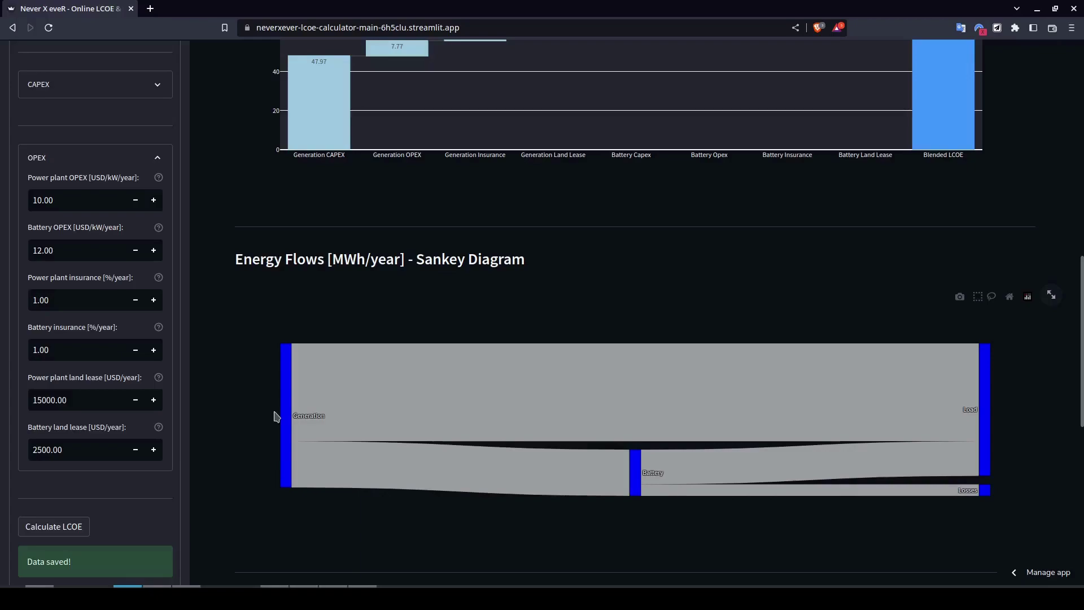
{"action": "mouse_move", "coordinate": [771, 415]}
{"action": "mouse_move", "coordinate": [674, 477]}
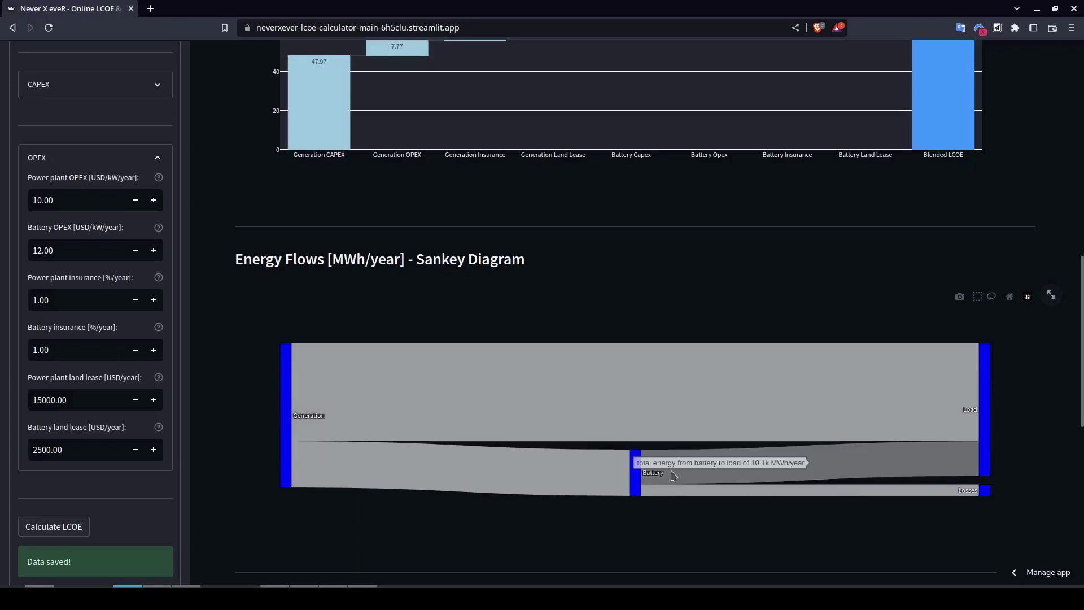
{"action": "mouse_move", "coordinate": [637, 462]}
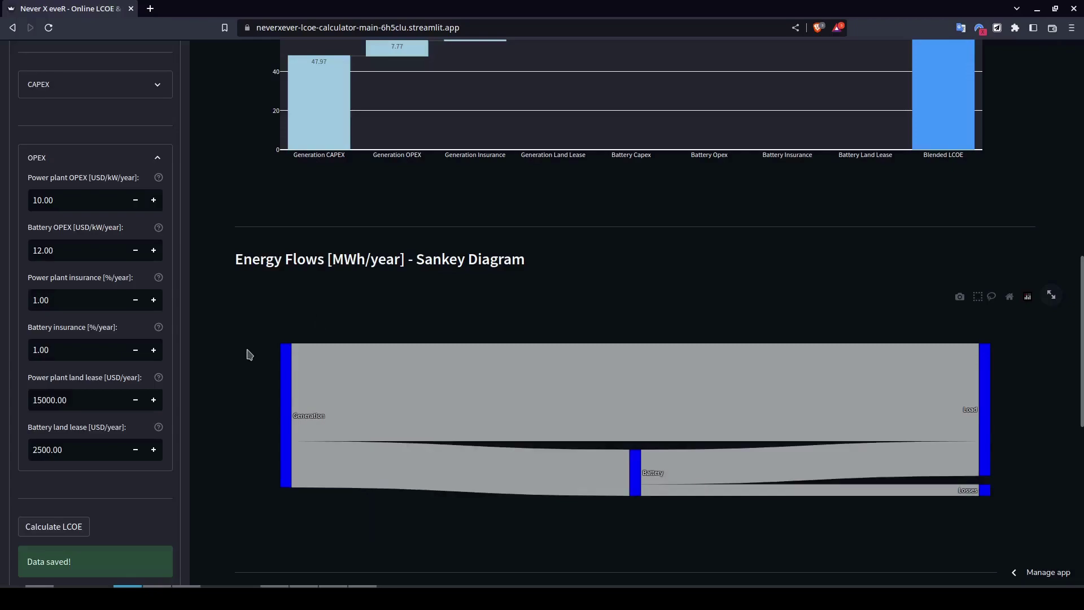
- Set the total curtailed generation to 5000 MWh/yr in the Generation inputs and recalculate the LCOE
{"action": "scroll", "coordinate": [107, 205], "scroll_direction": "up", "scroll_amount": 4}
{"action": "left_click", "coordinate": [131, 164]}
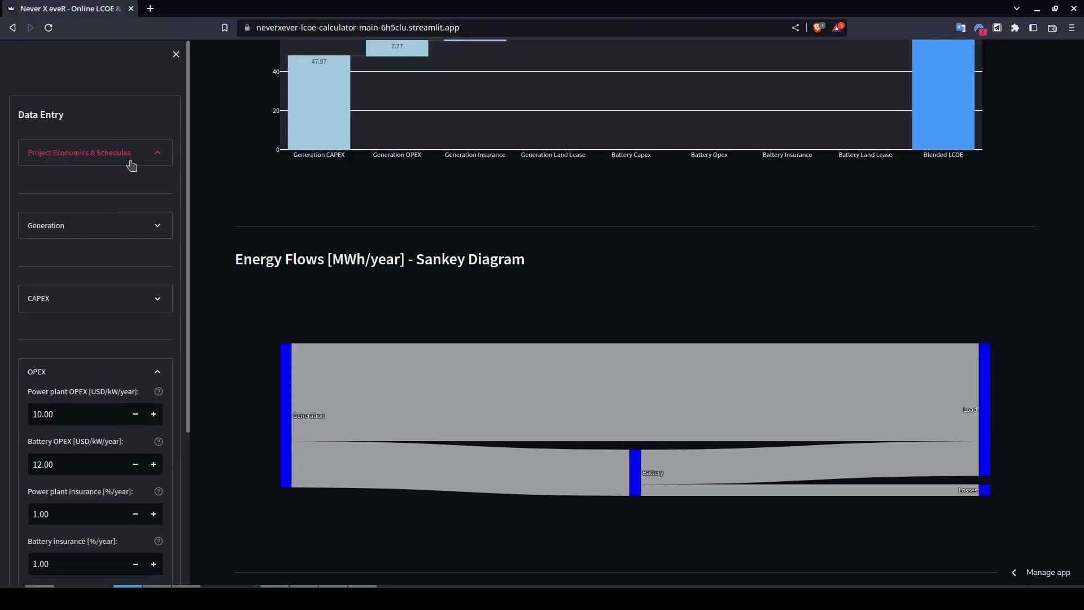
{"action": "left_click", "coordinate": [107, 226]}
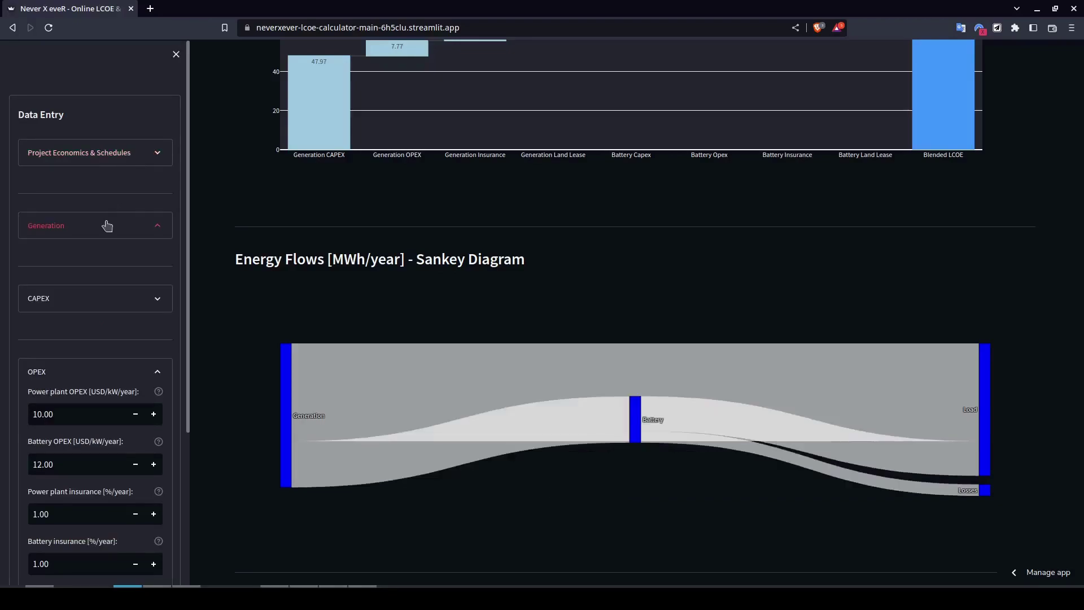
{"action": "scroll", "coordinate": [78, 327], "scroll_direction": "down", "scroll_amount": 2}
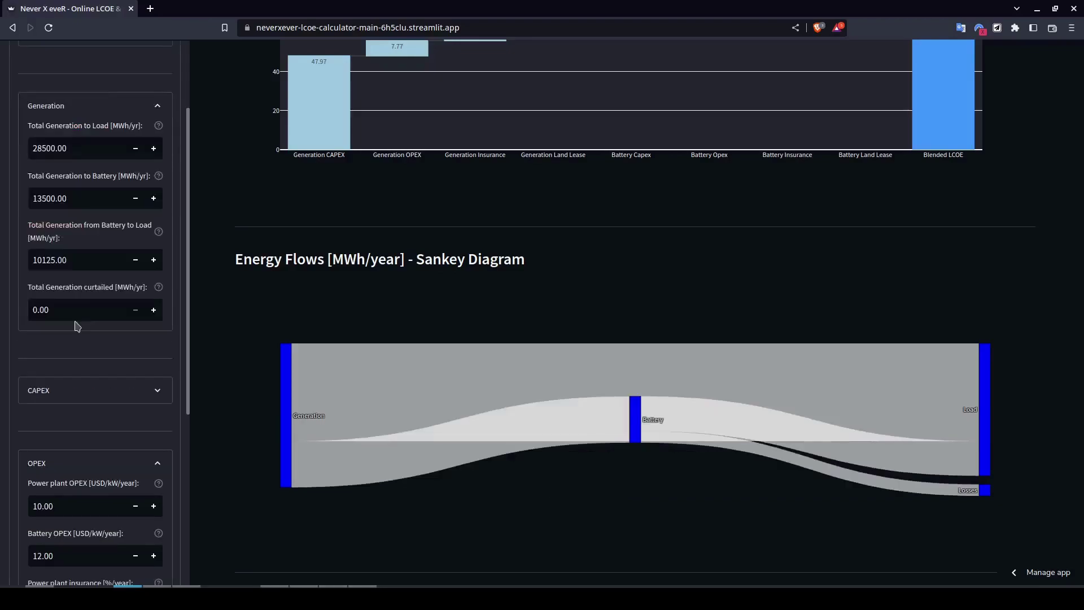
{"action": "left_click_drag", "start_coordinate": [57, 310], "coordinate": [15, 309]}
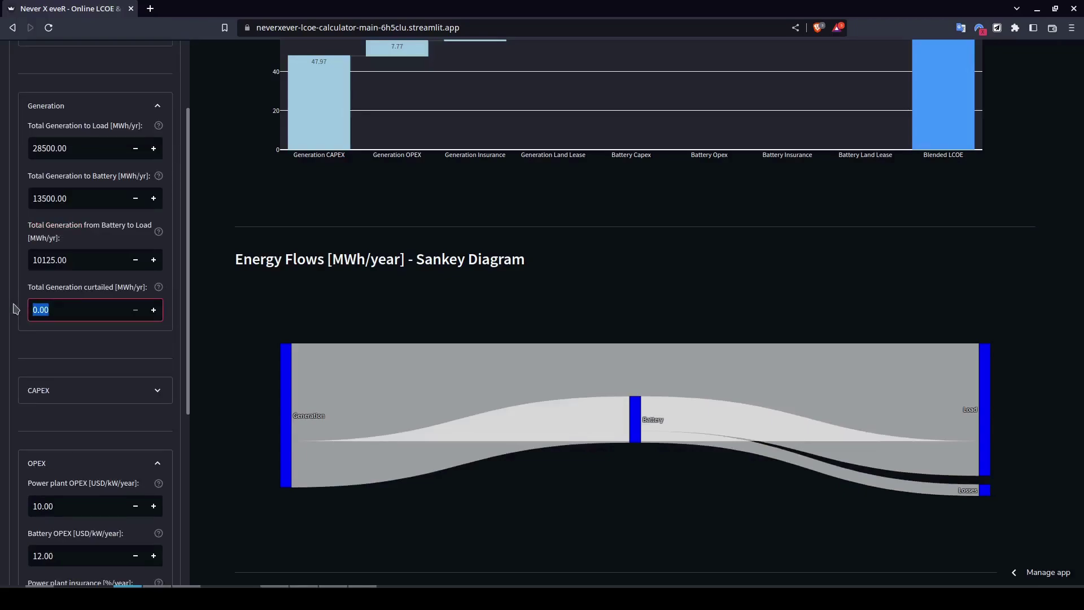
{"action": "type", "text": "5000"}
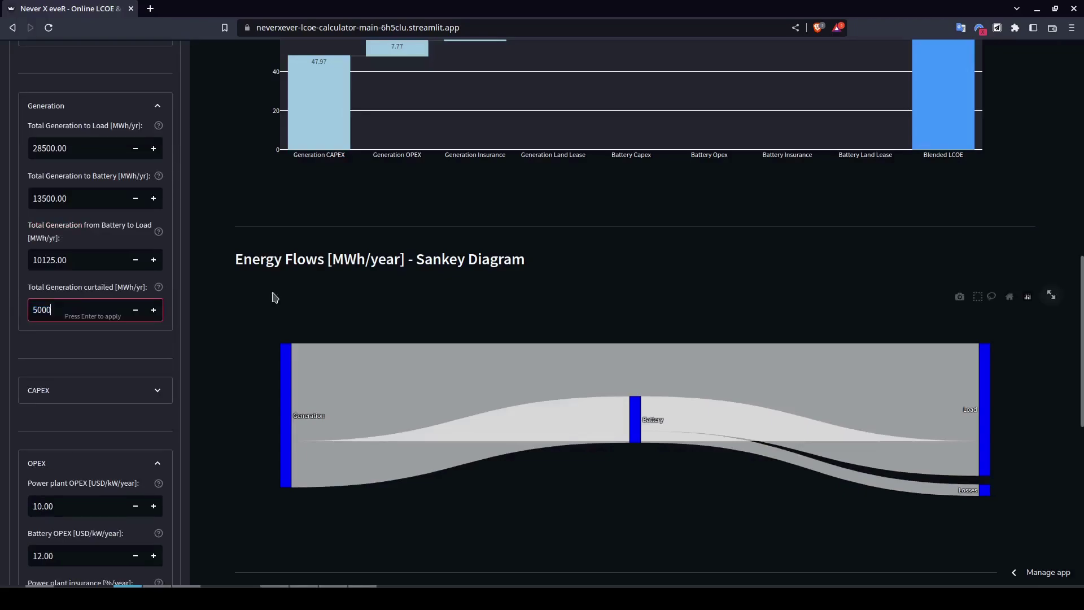
{"action": "scroll", "coordinate": [87, 446], "scroll_direction": "down", "scroll_amount": 5}
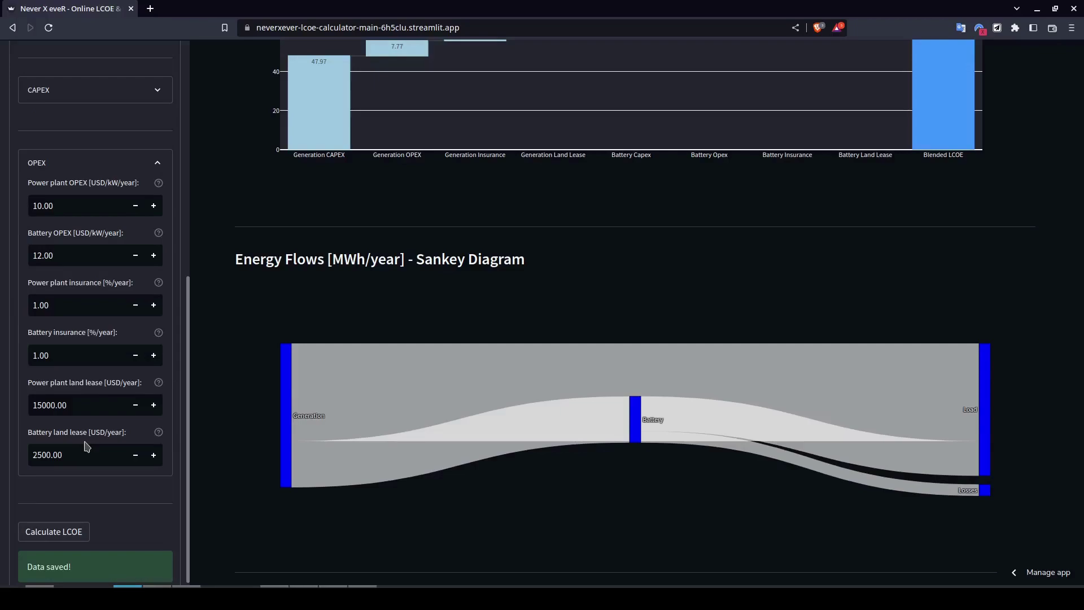
{"action": "left_click", "coordinate": [54, 532]}
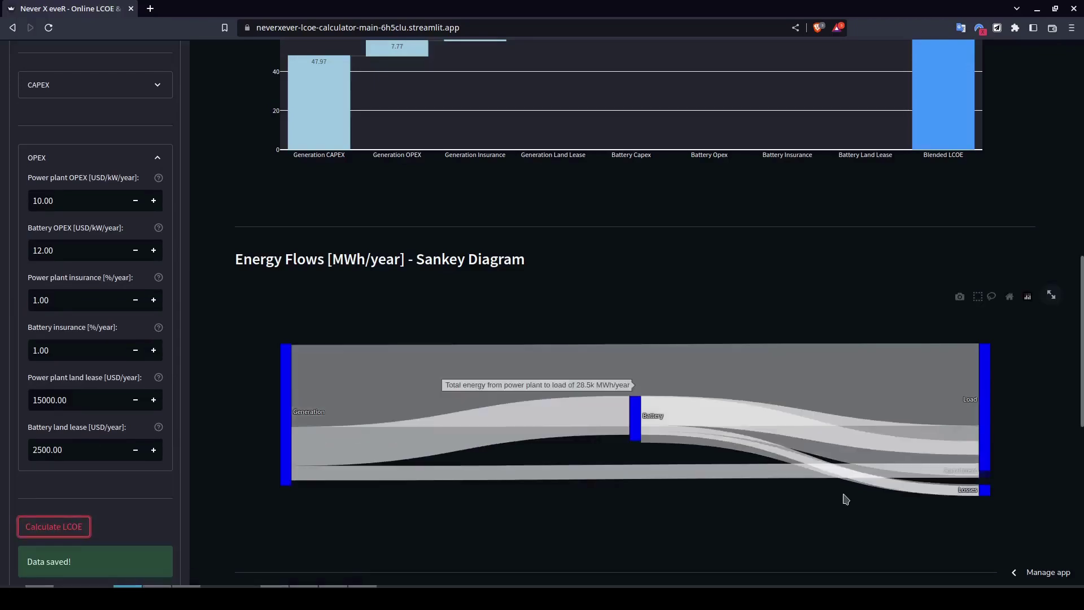
- Examine the Energy Flows Sankey diagram, checking the curtailment flow and the flows from generation to load and battery
{"action": "mouse_move", "coordinate": [975, 474]}
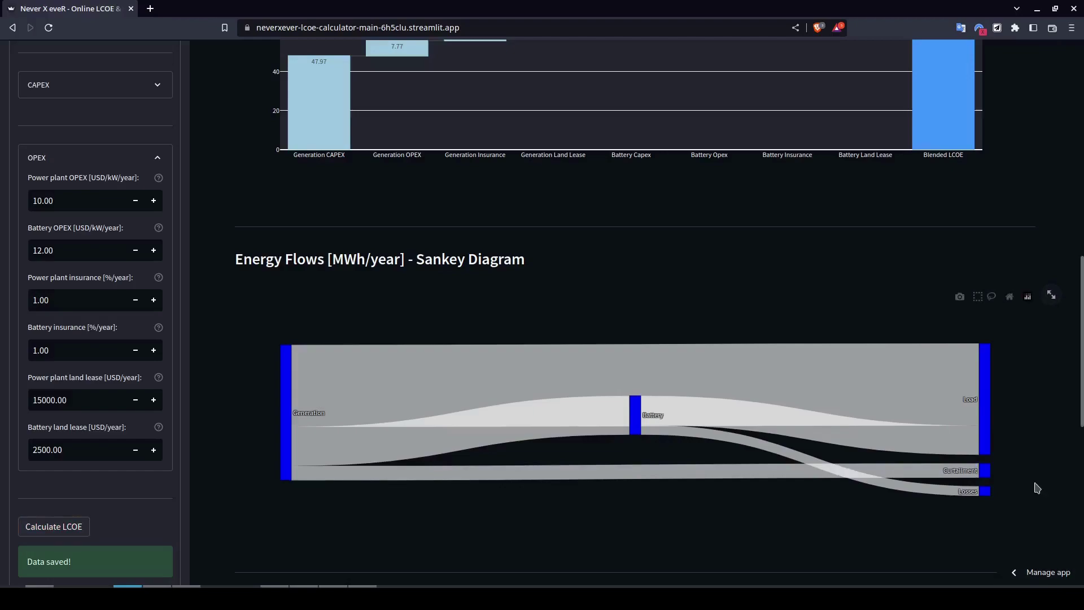
{"action": "mouse_move", "coordinate": [549, 381]}
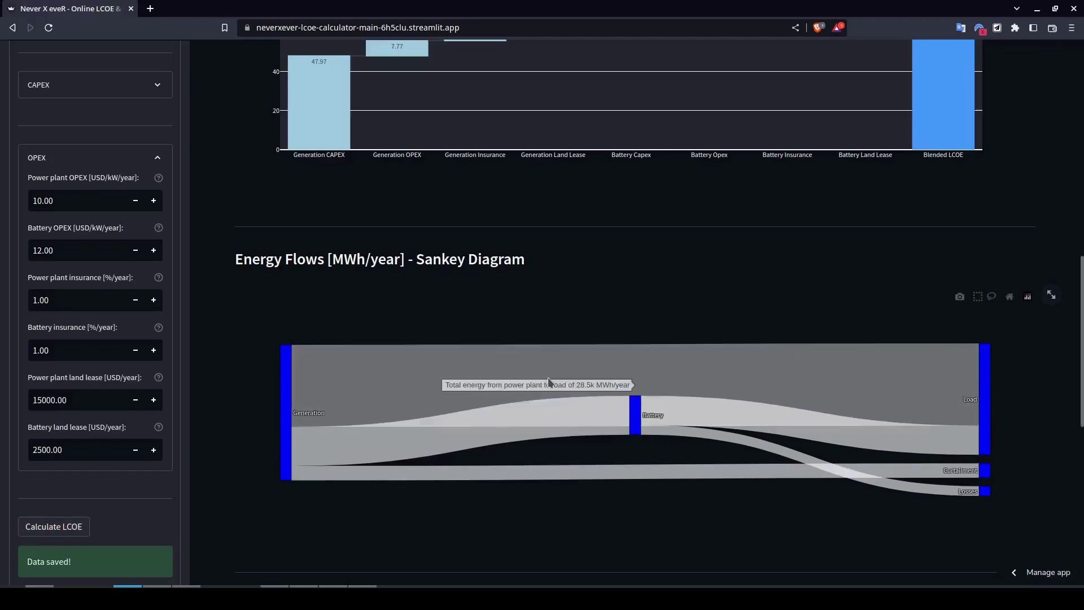
{"action": "scroll", "coordinate": [359, 341], "scroll_direction": "down", "scroll_amount": 2}
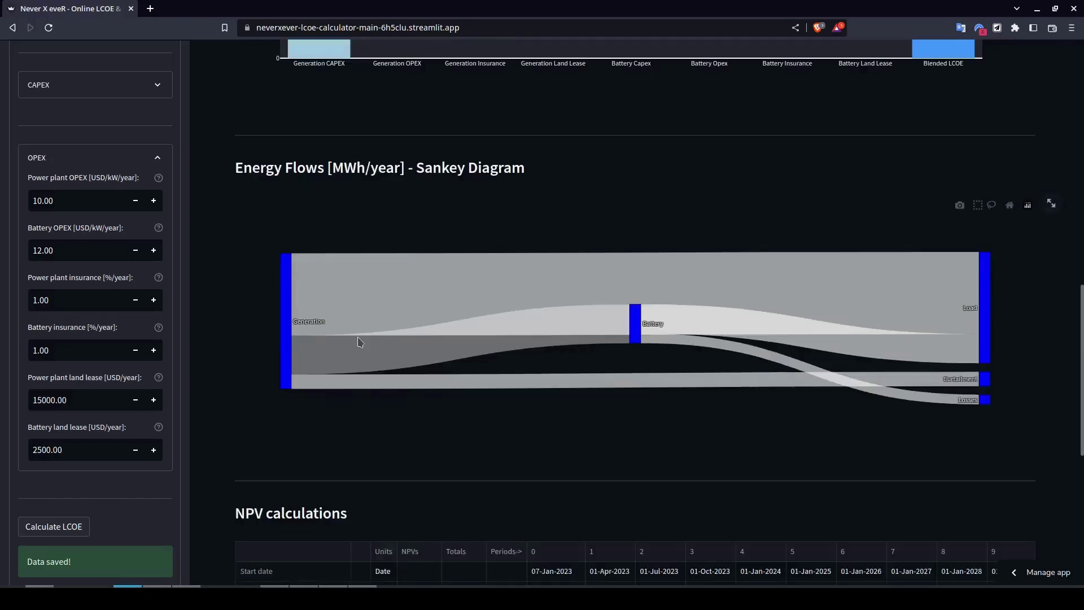
- Examine the NPV calculations table, covering its generation and cost rows, NPVs, totals and first periods
{"action": "scroll", "coordinate": [359, 342], "scroll_direction": "down", "scroll_amount": 3}
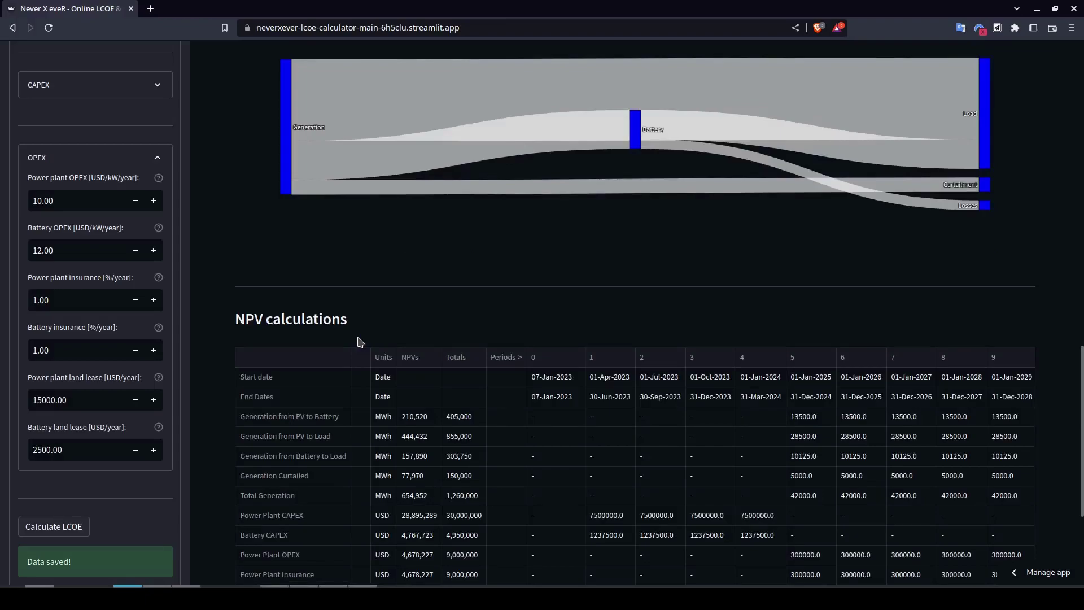
{"action": "scroll", "coordinate": [360, 341], "scroll_direction": "down", "scroll_amount": 3}
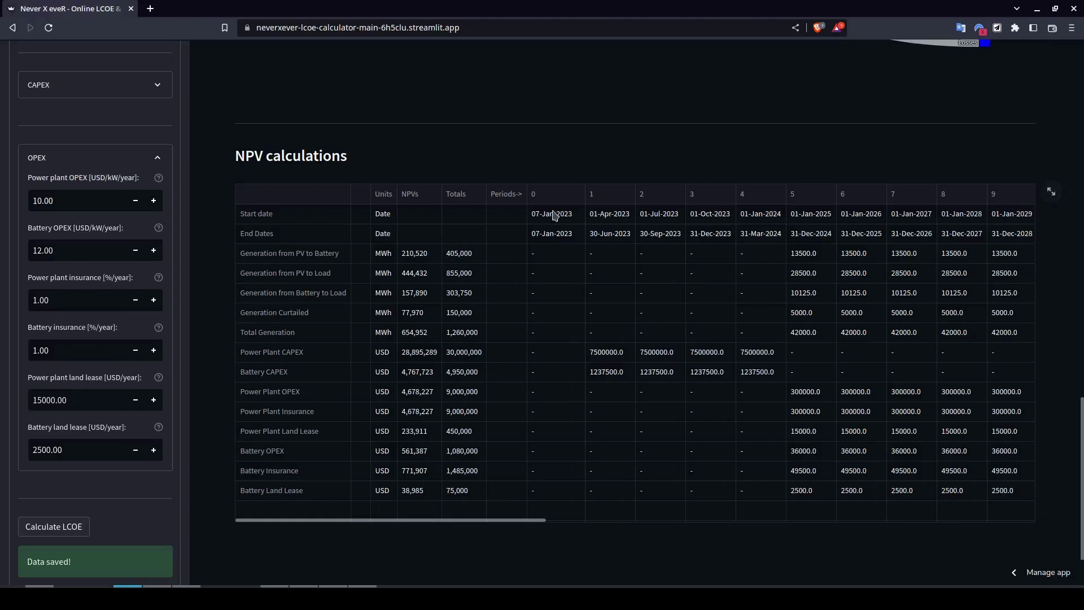
{"action": "left_click_drag", "start_coordinate": [480, 520], "coordinate": [504, 523]}
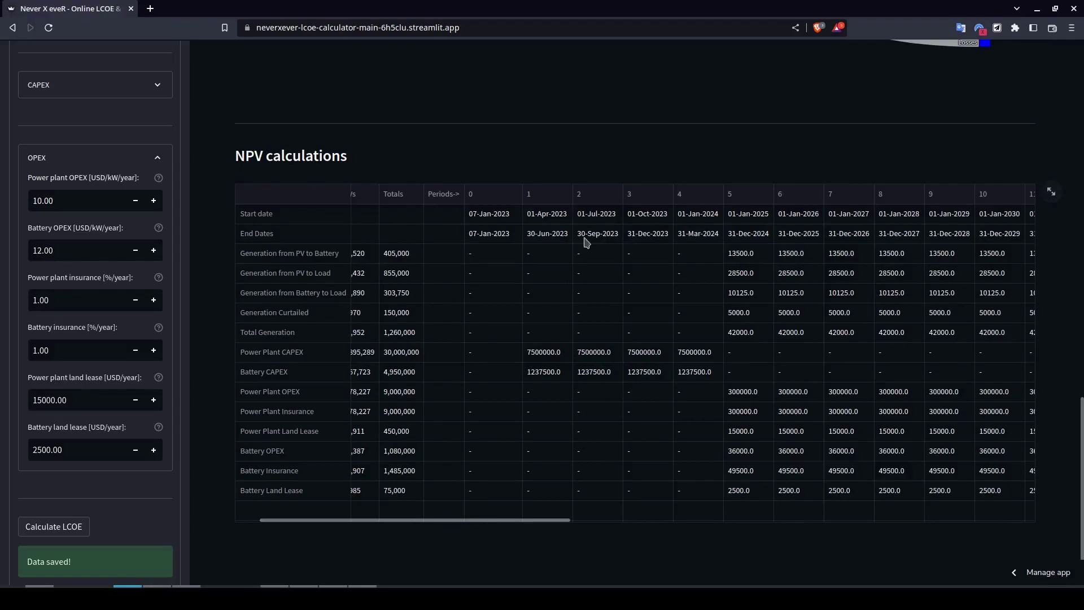
- Expand the Project Economics & Schedules inputs and compare the period and construction lengths with the start and end dates in the NPV table
{"action": "scroll", "coordinate": [159, 164], "scroll_direction": "up", "scroll_amount": 8}
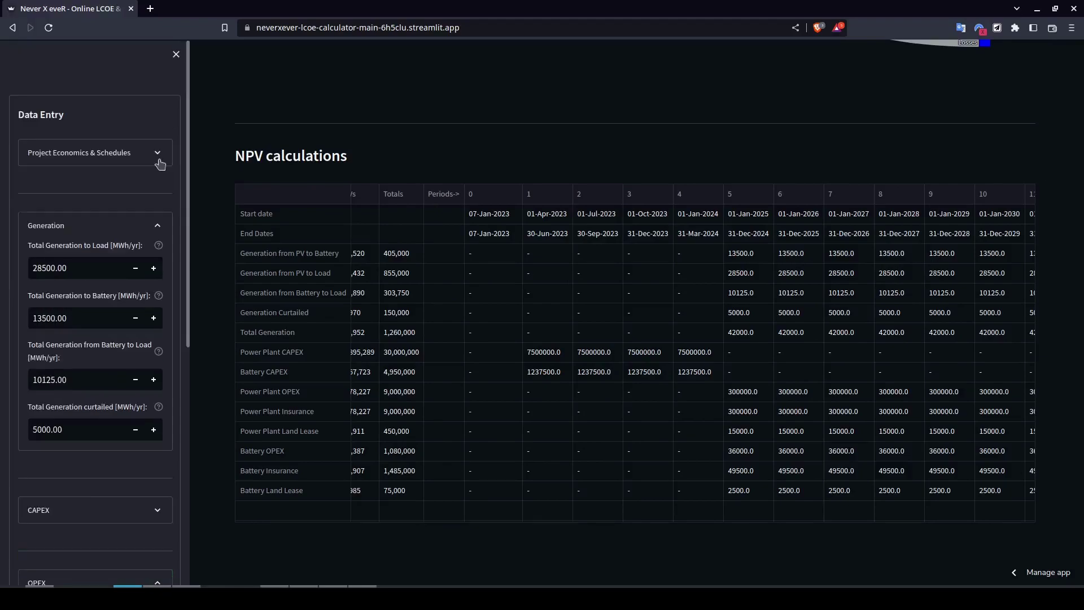
{"action": "left_click", "coordinate": [158, 164]}
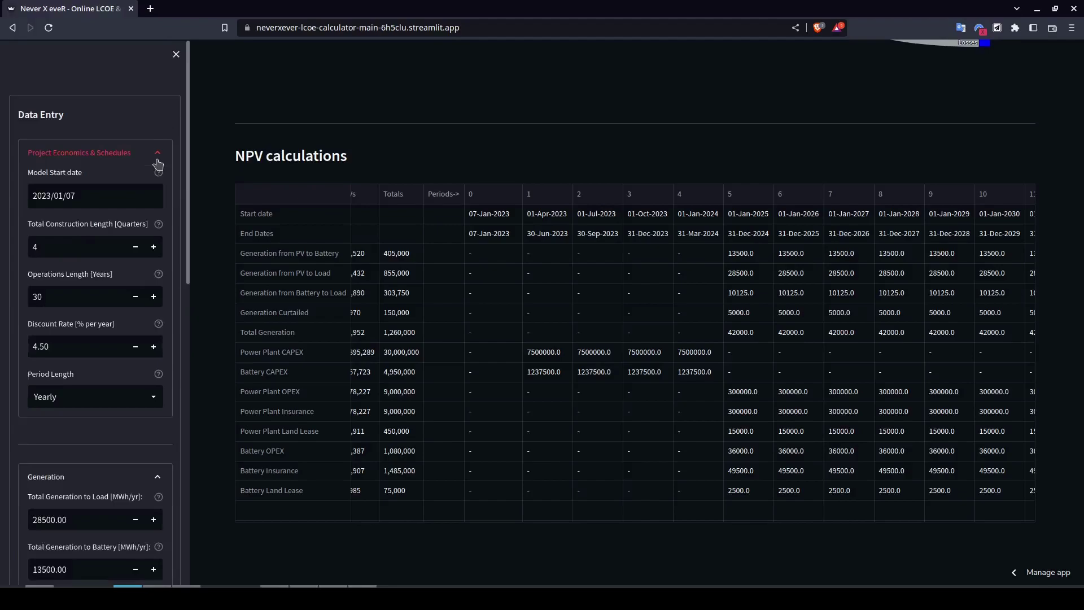
{"action": "triple_click", "coordinate": [30, 380]}
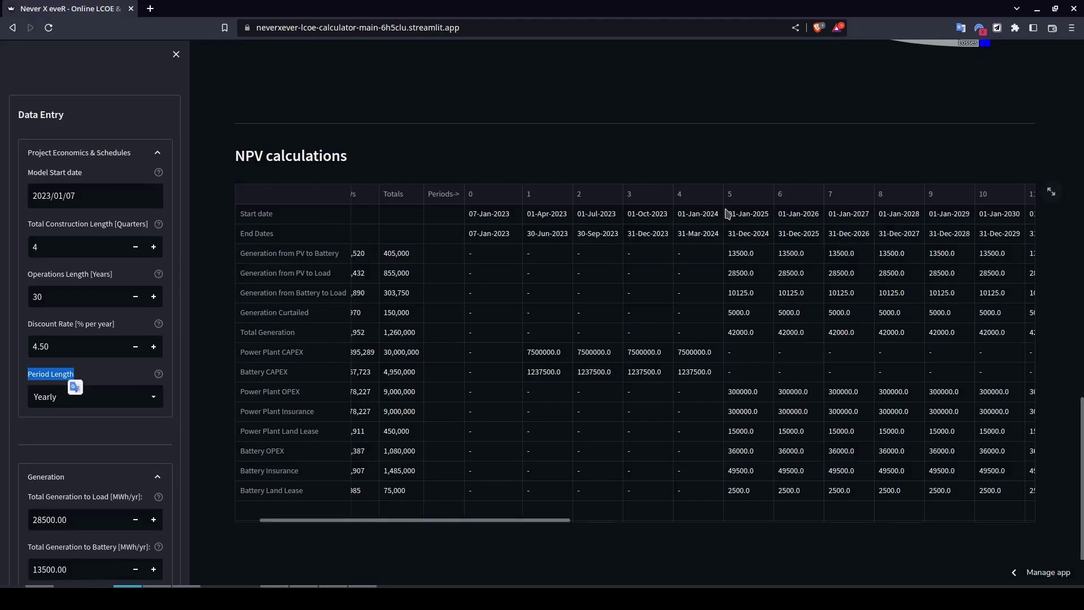
{"action": "left_click", "coordinate": [759, 219]}
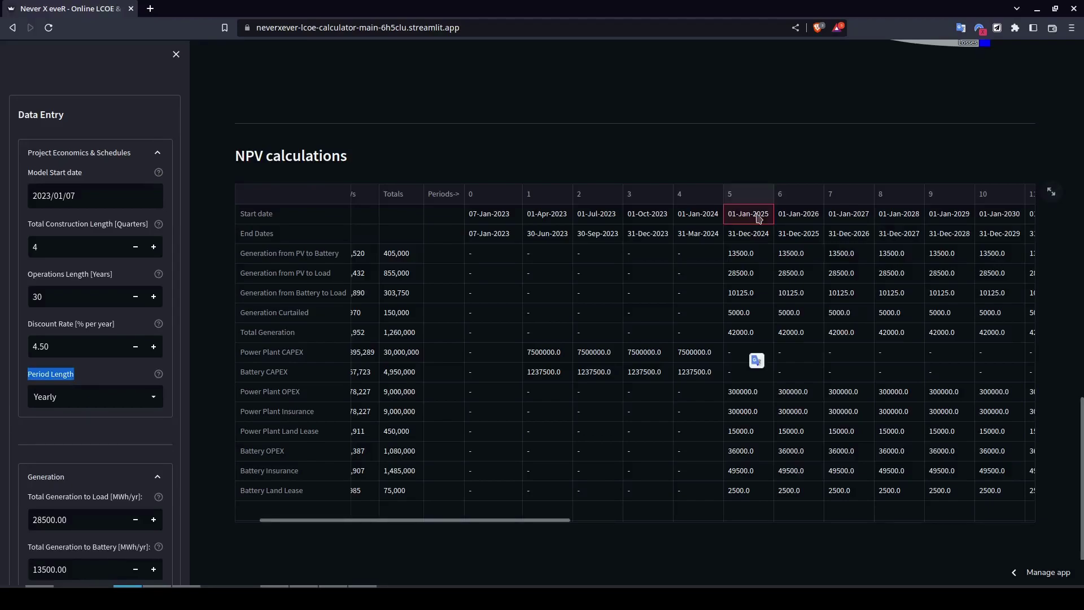
{"action": "left_click", "coordinate": [752, 243]}
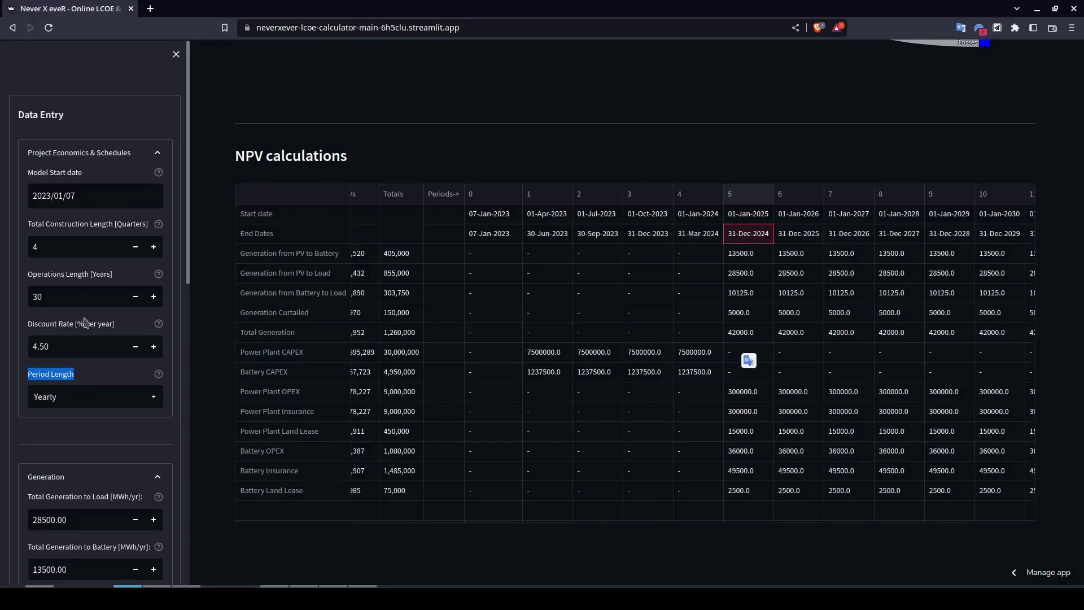
{"action": "double_click", "coordinate": [35, 247]}
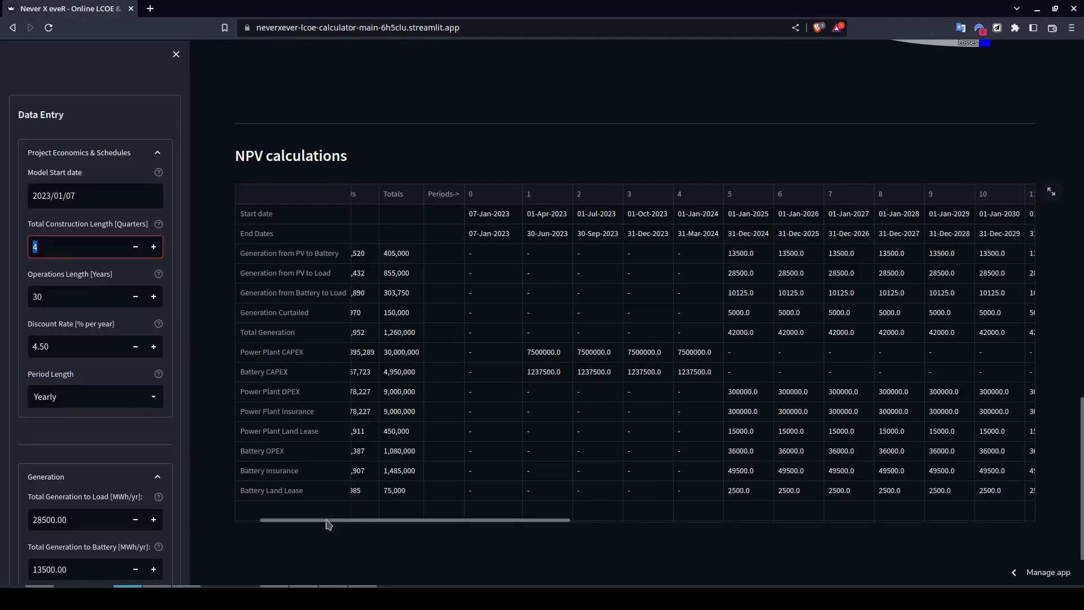
- Review the yearly operating periods in the NPV table through to the final period and return to the early periods
{"action": "left_click_drag", "start_coordinate": [328, 525], "coordinate": [1028, 187]}
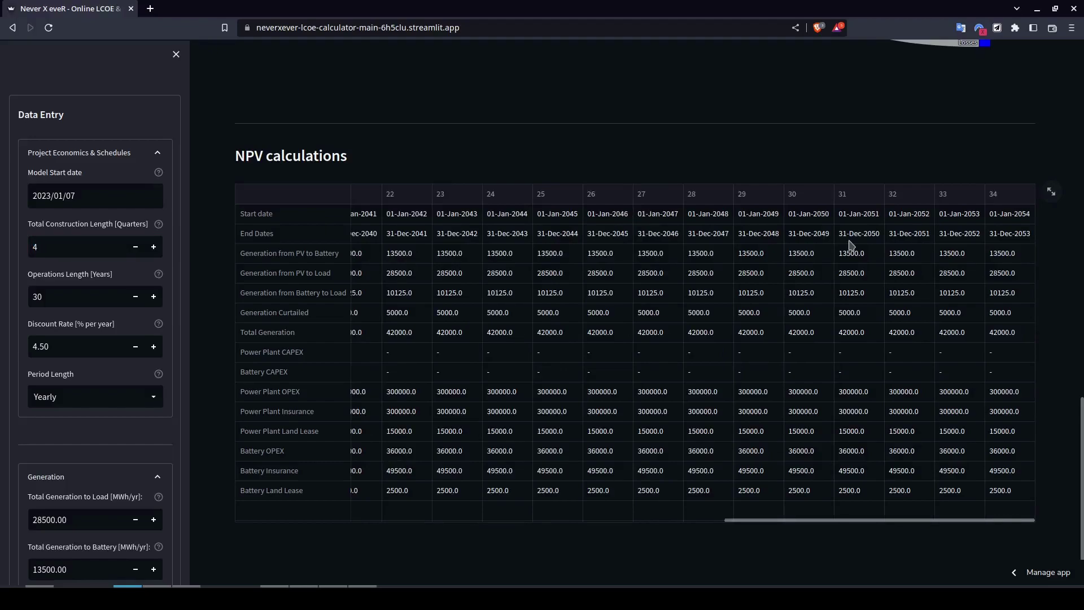
{"action": "scroll", "coordinate": [851, 244], "scroll_direction": "left", "scroll_amount": 15}
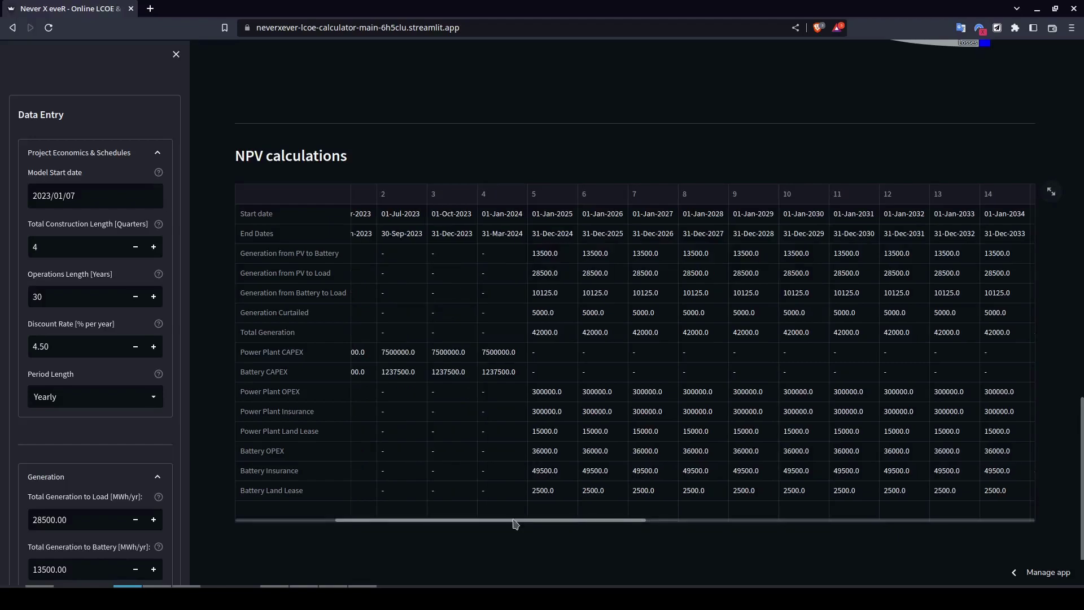
{"action": "left_click_drag", "start_coordinate": [515, 524], "coordinate": [931, 390]}
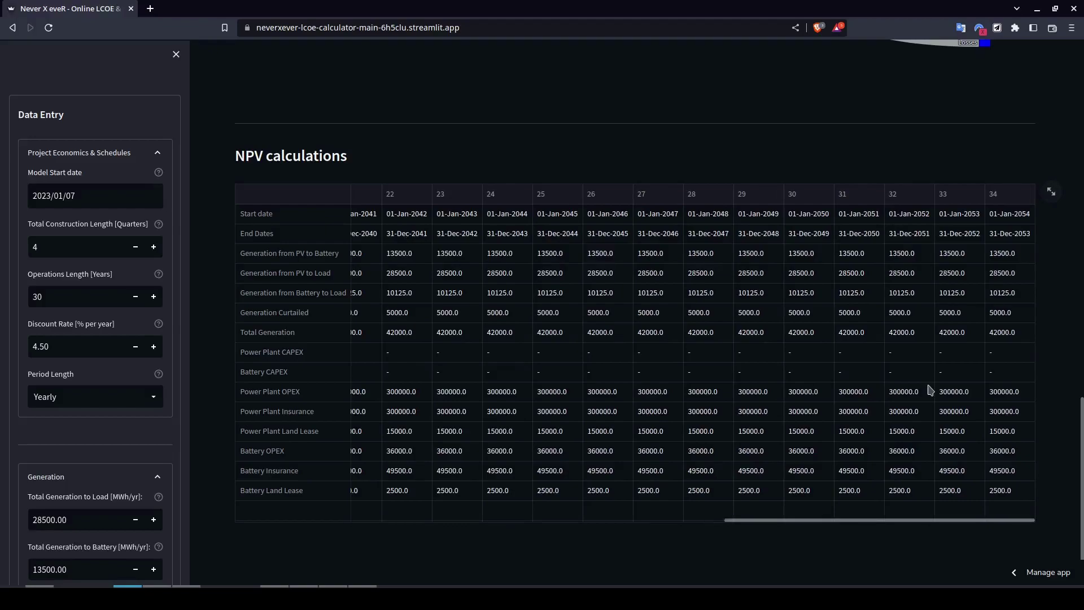
{"action": "left_click", "coordinate": [510, 515]}
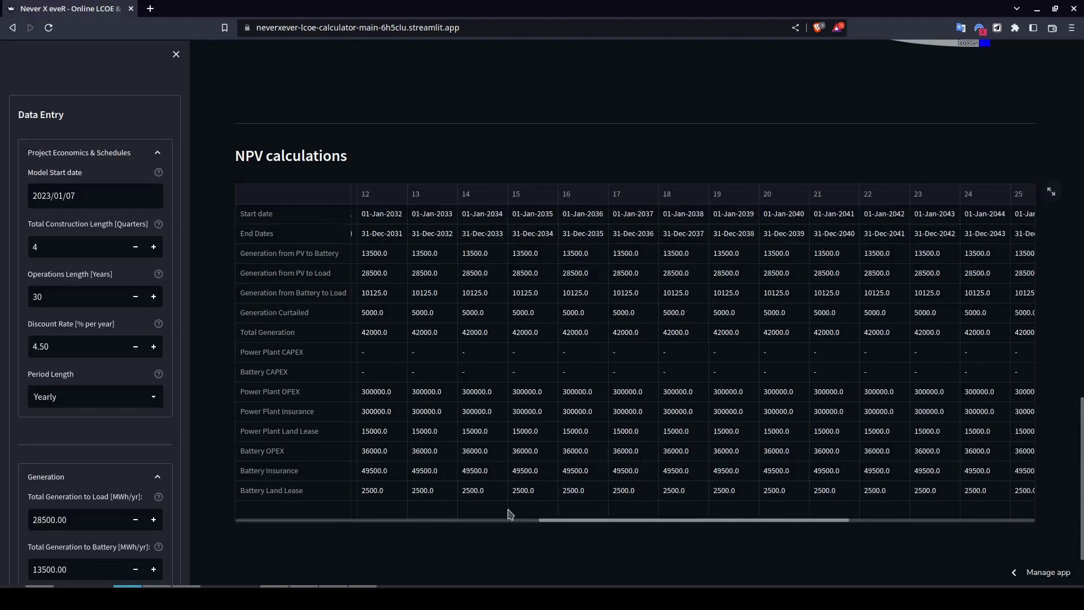
{"action": "left_click", "coordinate": [510, 515]}
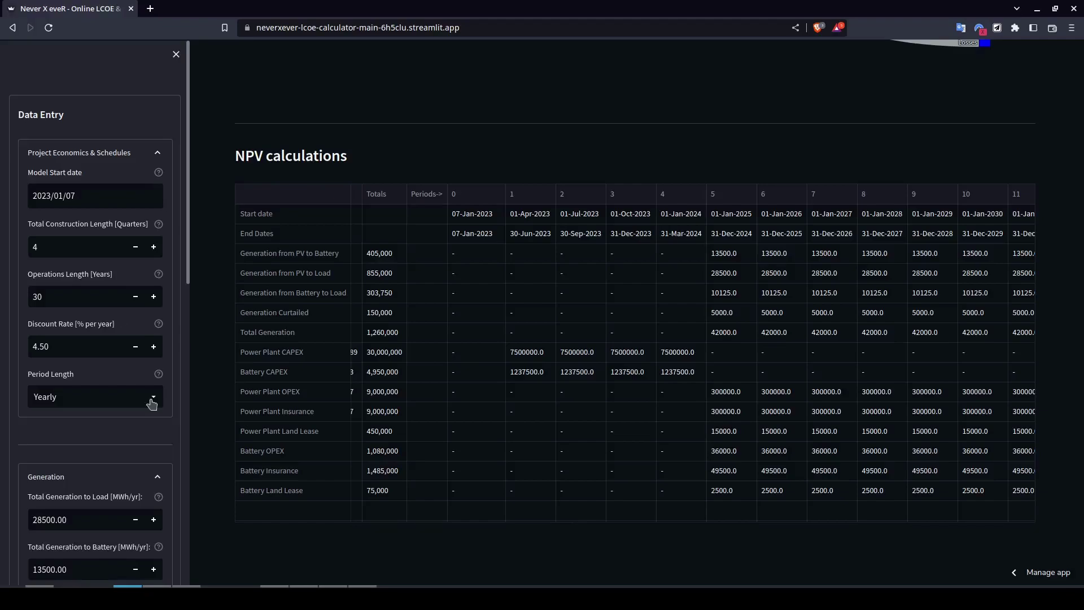
- Set the period length to Monthly and recalculate the LCOE
{"action": "left_click", "coordinate": [152, 403]}
{"action": "left_click", "coordinate": [54, 468]}
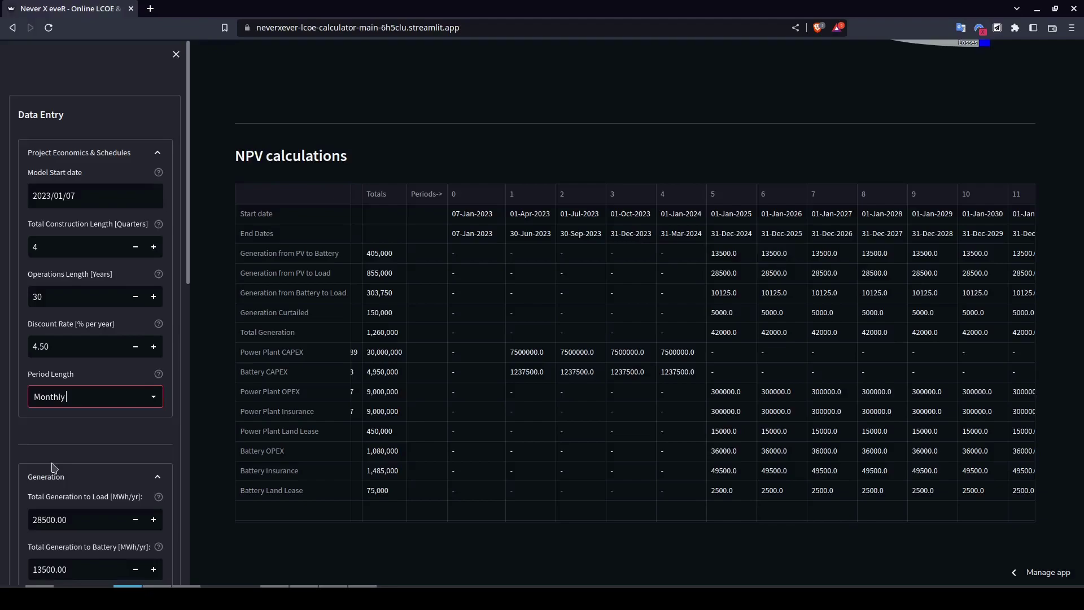
{"action": "scroll", "coordinate": [54, 468], "scroll_direction": "down", "scroll_amount": 15}
{"action": "left_click", "coordinate": [38, 527]}
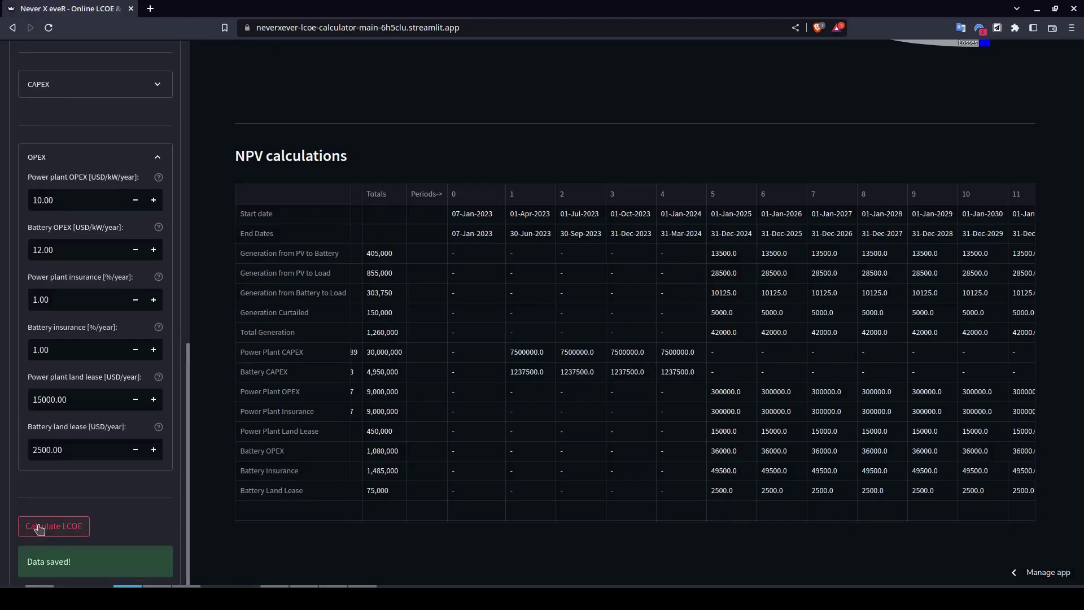
{"action": "left_click", "coordinate": [39, 528]}
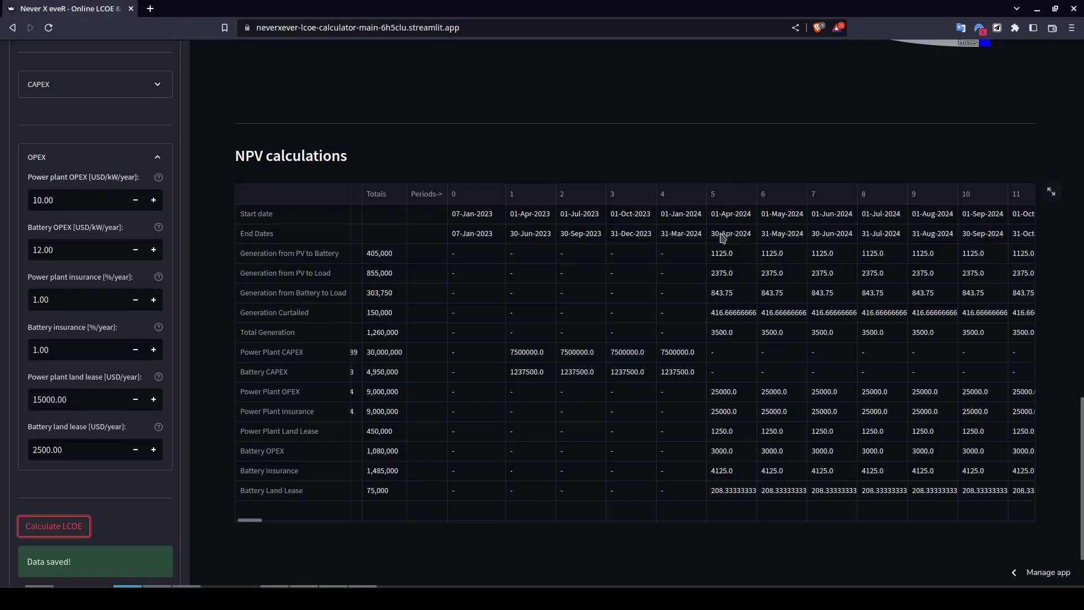
- Inspect the construction and monthly operating period dates in the NPV table, continuing through to the last period
{"action": "left_click", "coordinate": [722, 232]}
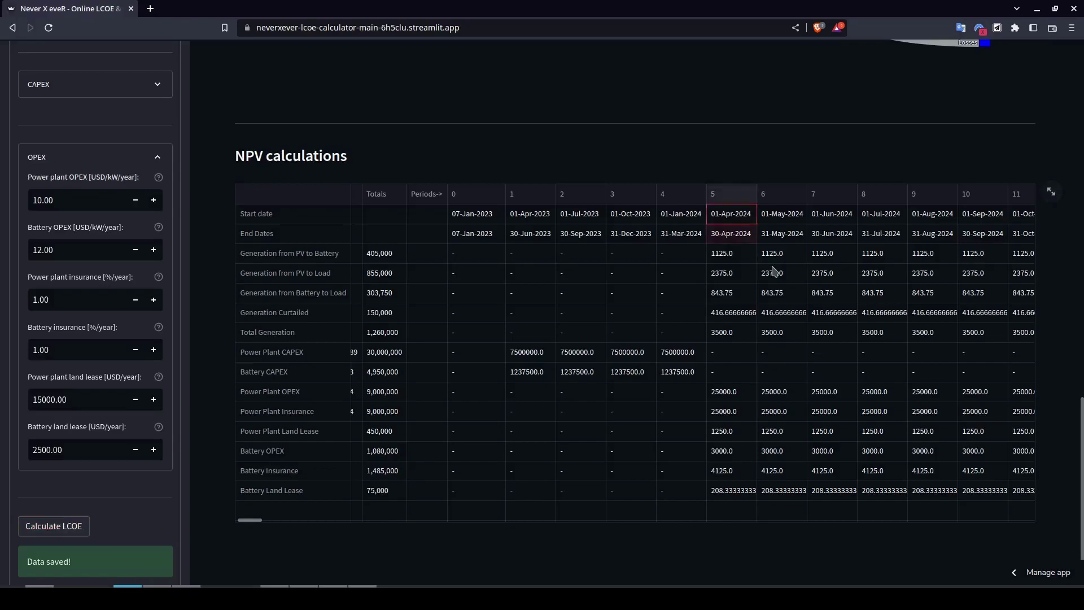
{"action": "key", "text": "Down"}
{"action": "left_click", "coordinate": [542, 214]}
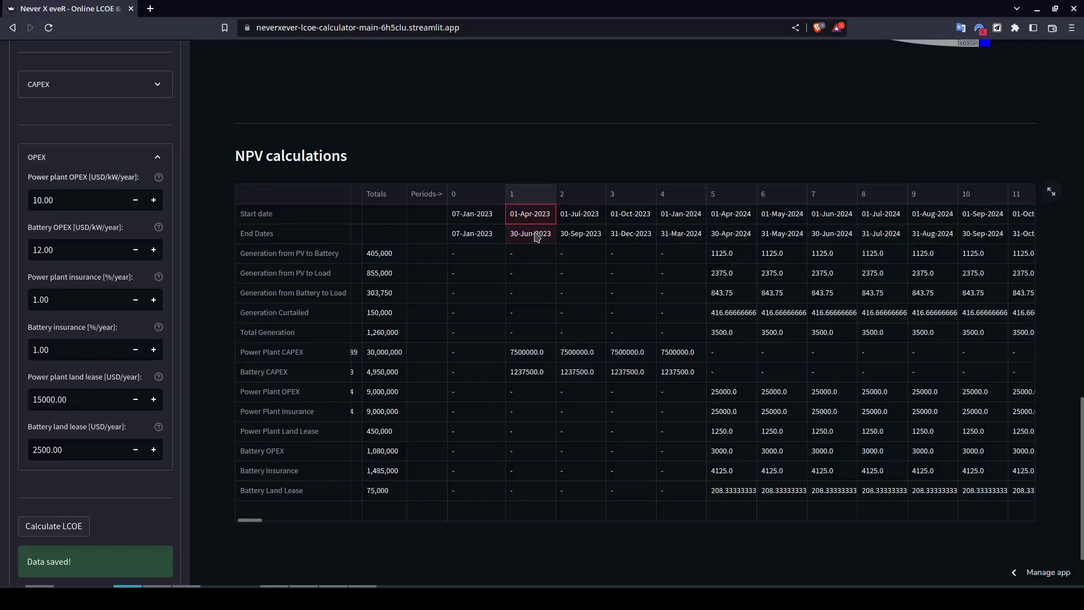
{"action": "left_click_drag", "start_coordinate": [254, 520], "coordinate": [474, 524]}
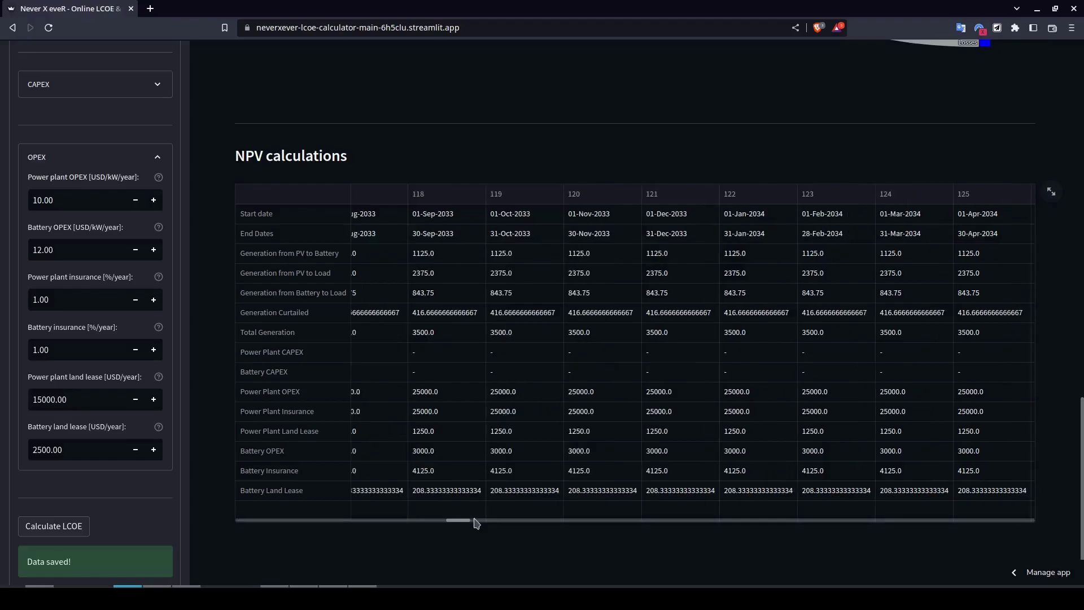
{"action": "left_click_drag", "start_coordinate": [475, 525], "coordinate": [1042, 513]}
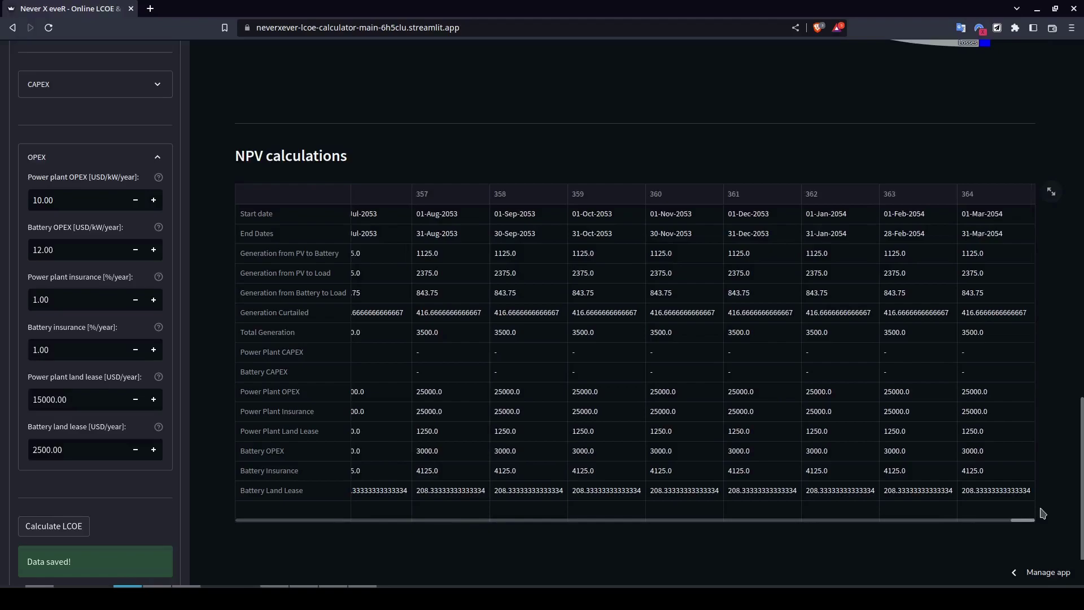
- Recheck the Project Economics & Schedules inputs and return the NPV table to its units, NPVs and totals columns
{"action": "scroll", "coordinate": [95, 273], "scroll_direction": "up", "scroll_amount": 1}
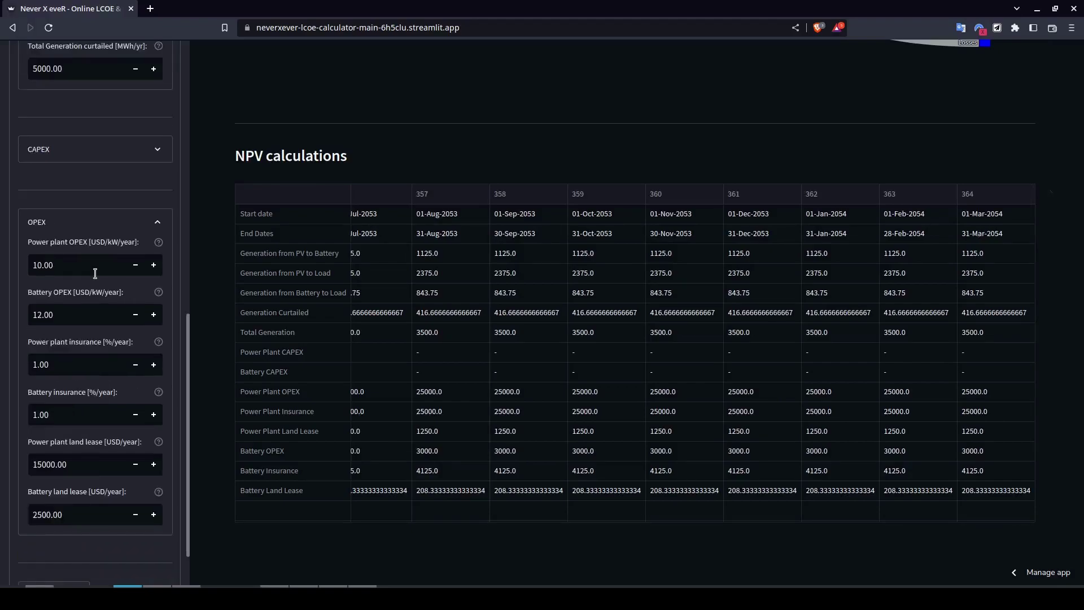
{"action": "scroll", "coordinate": [95, 273], "scroll_direction": "up", "scroll_amount": 15}
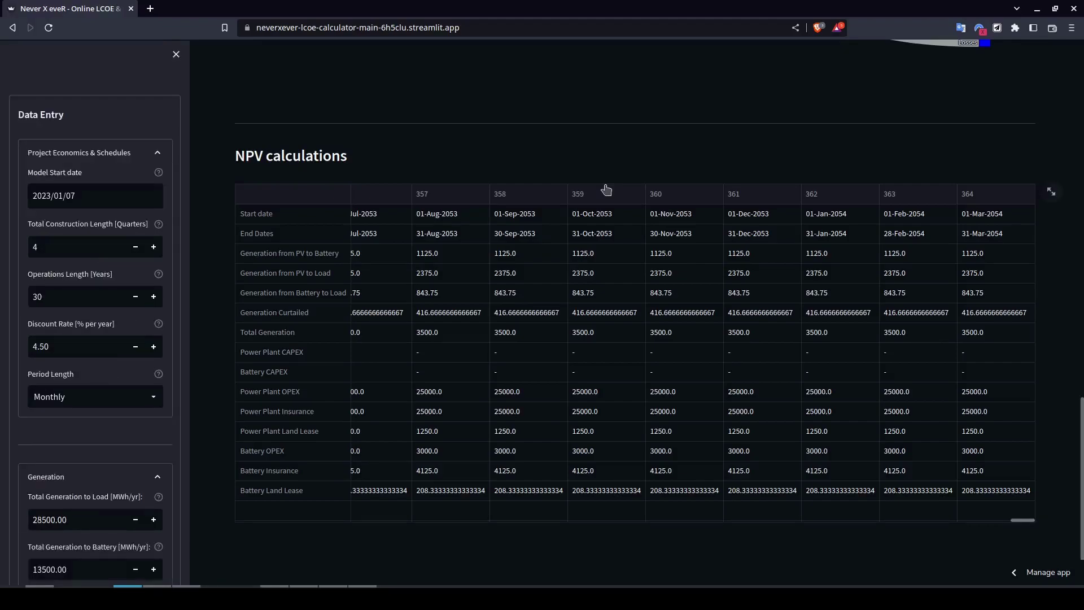
{"action": "left_click", "coordinate": [864, 522]}
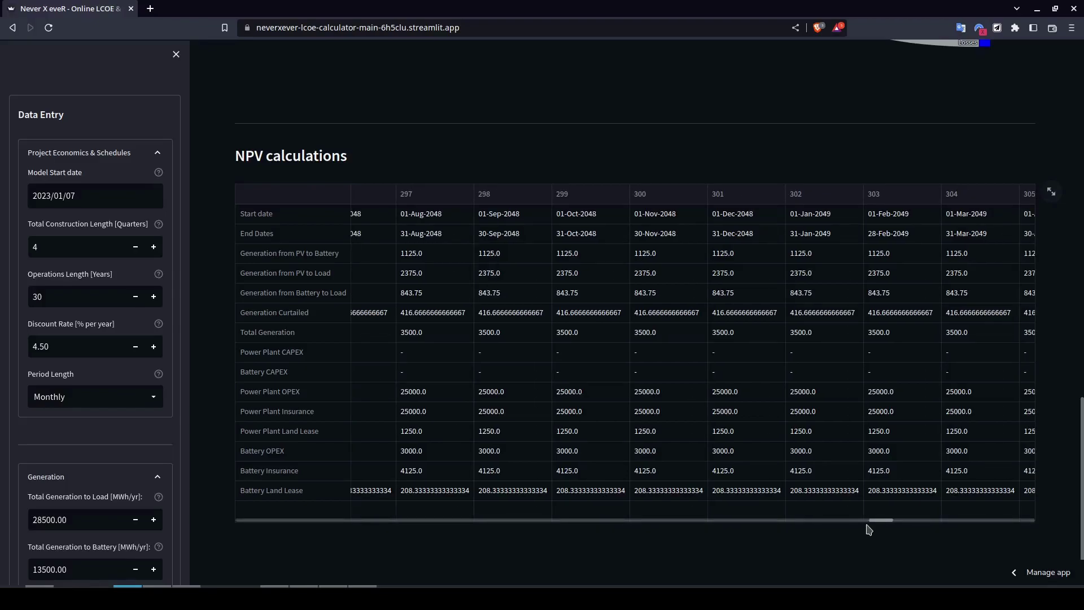
{"action": "left_click_drag", "start_coordinate": [869, 522], "coordinate": [243, 520]}
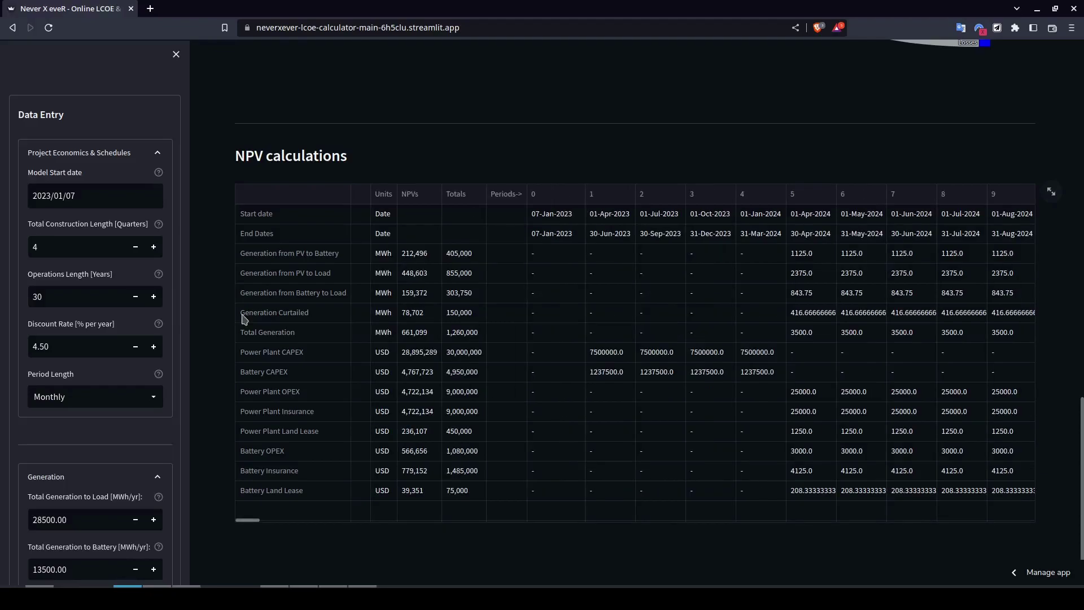
- Set the total generation curtailed to 5000 MWh/yr and recalculate the LCOE
{"action": "scroll", "coordinate": [216, 313], "scroll_direction": "up", "scroll_amount": 3}
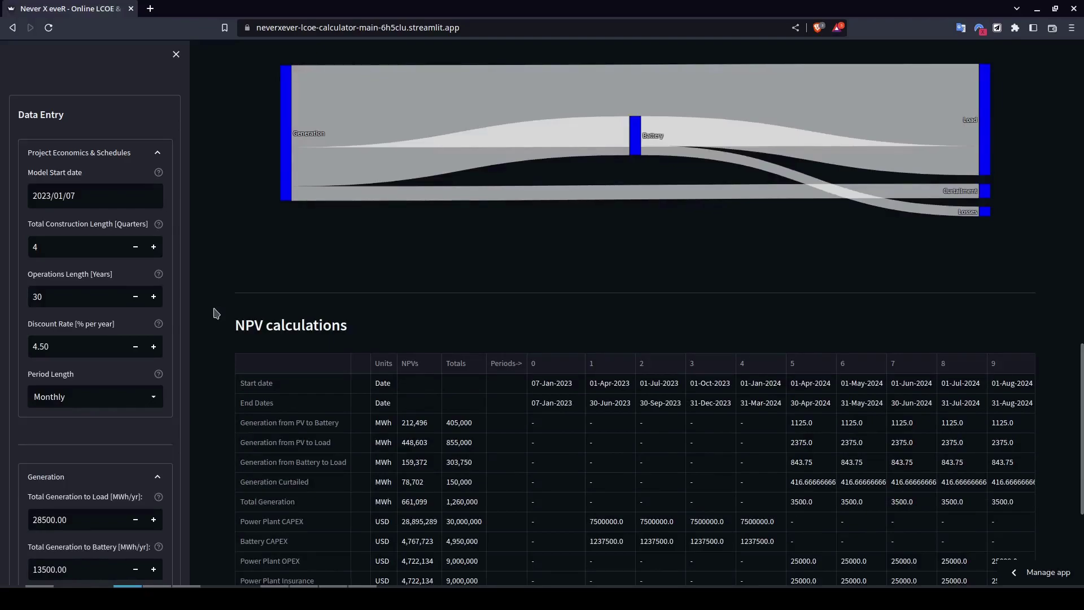
{"action": "scroll", "coordinate": [216, 313], "scroll_direction": "up", "scroll_amount": 10}
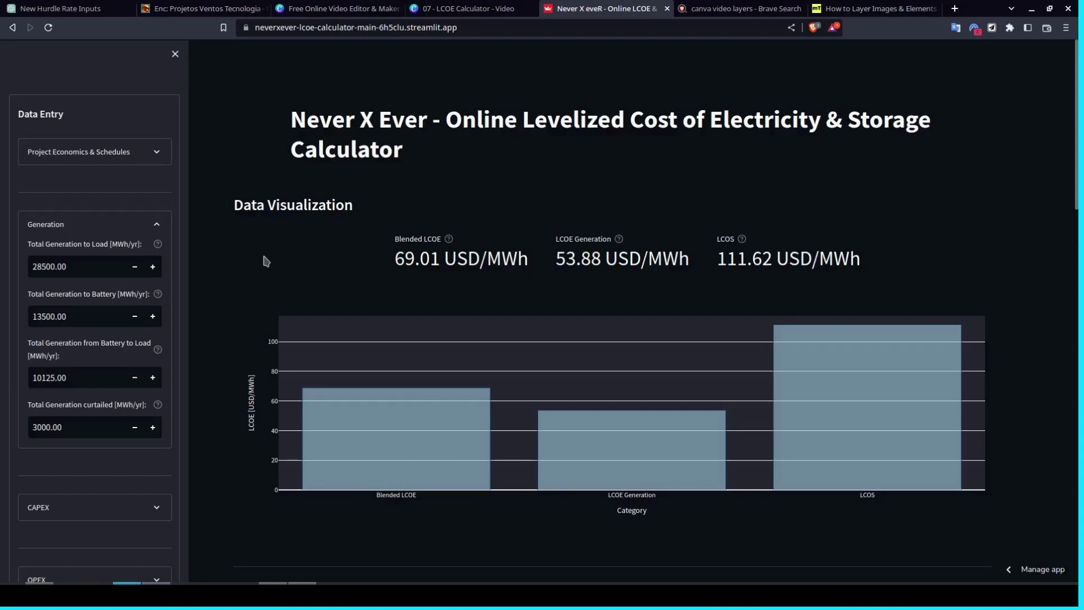
{"action": "left_click_drag", "start_coordinate": [74, 428], "coordinate": [11, 421]}
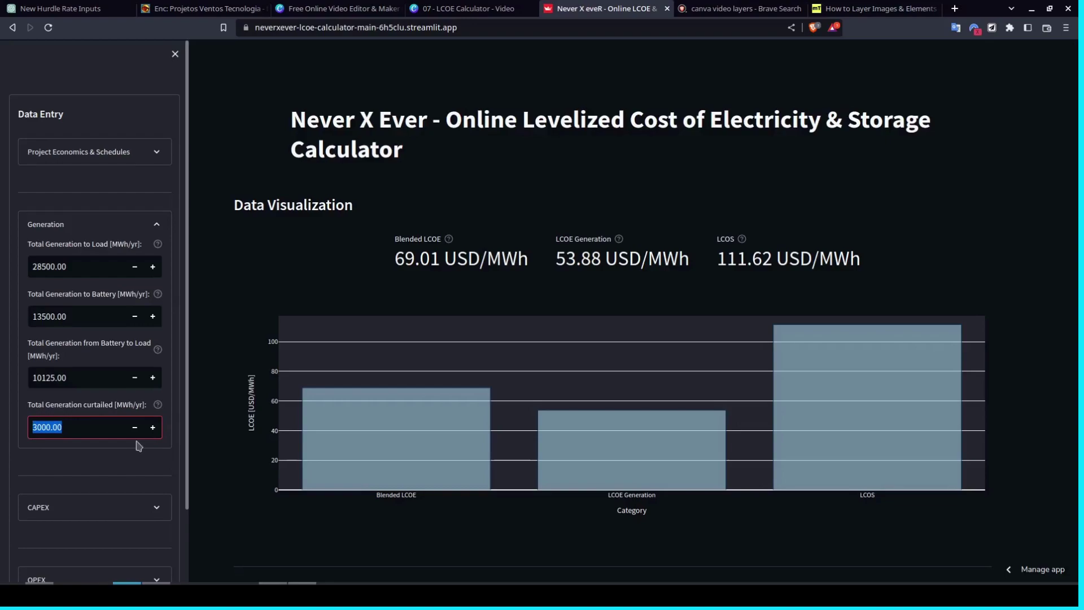
{"action": "type", "text": "5000"}
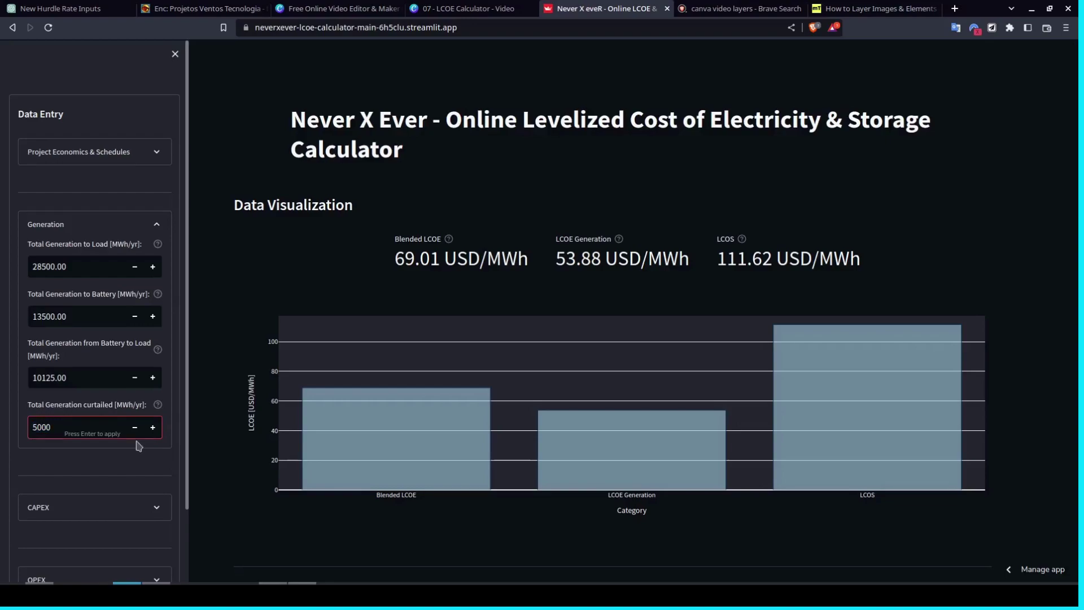
{"action": "scroll", "coordinate": [138, 446], "scroll_direction": "down", "scroll_amount": 2}
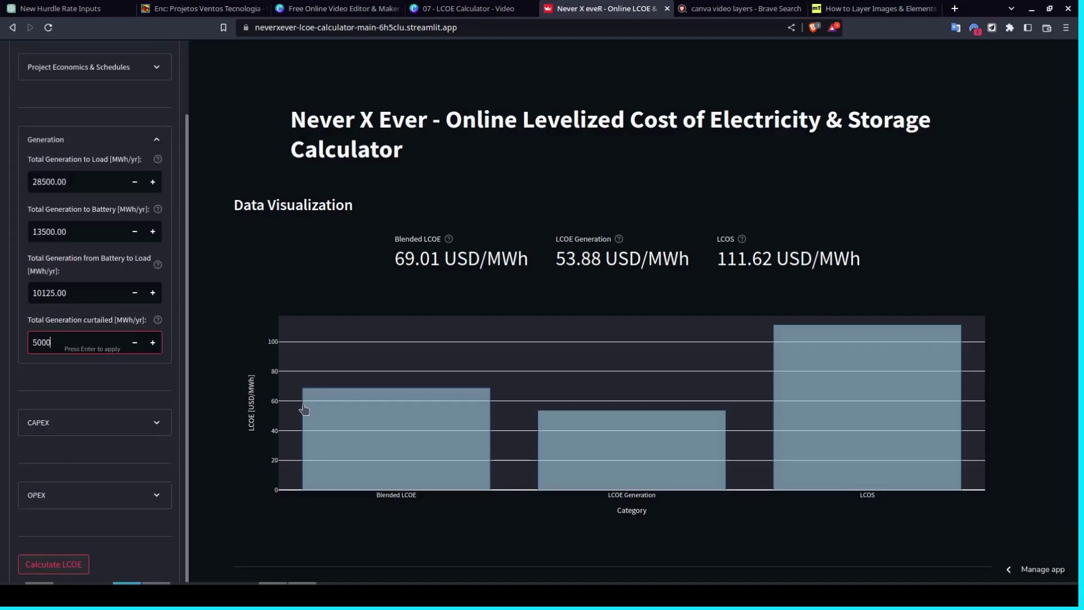
{"action": "left_click", "coordinate": [304, 409]}
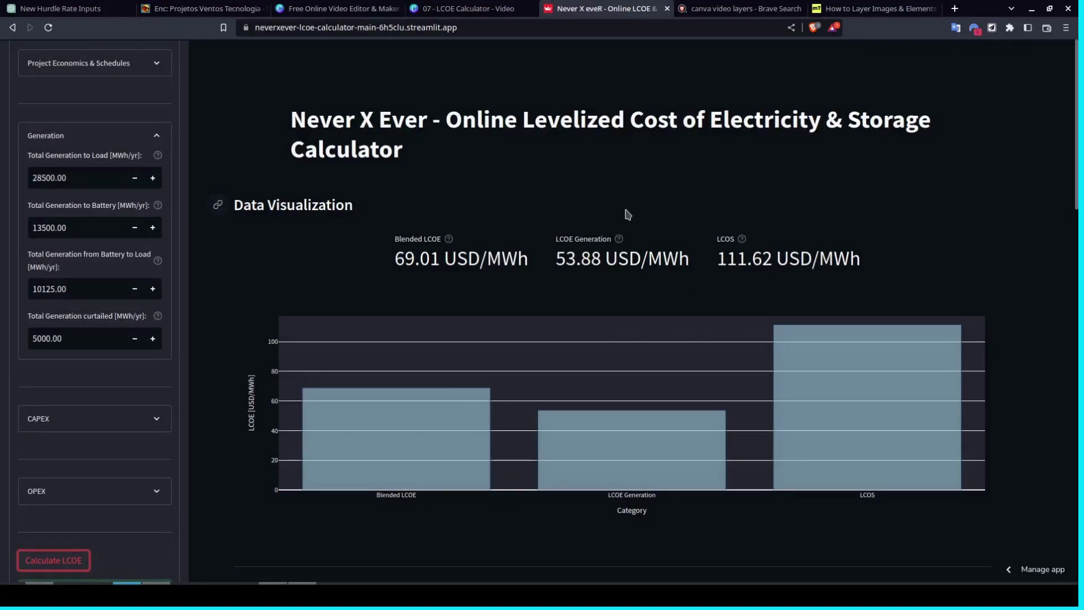
- Inspect the curtailment flow and the energy delivered to the load in the Sankey diagram
{"action": "scroll", "coordinate": [627, 213], "scroll_direction": "down", "scroll_amount": 3}
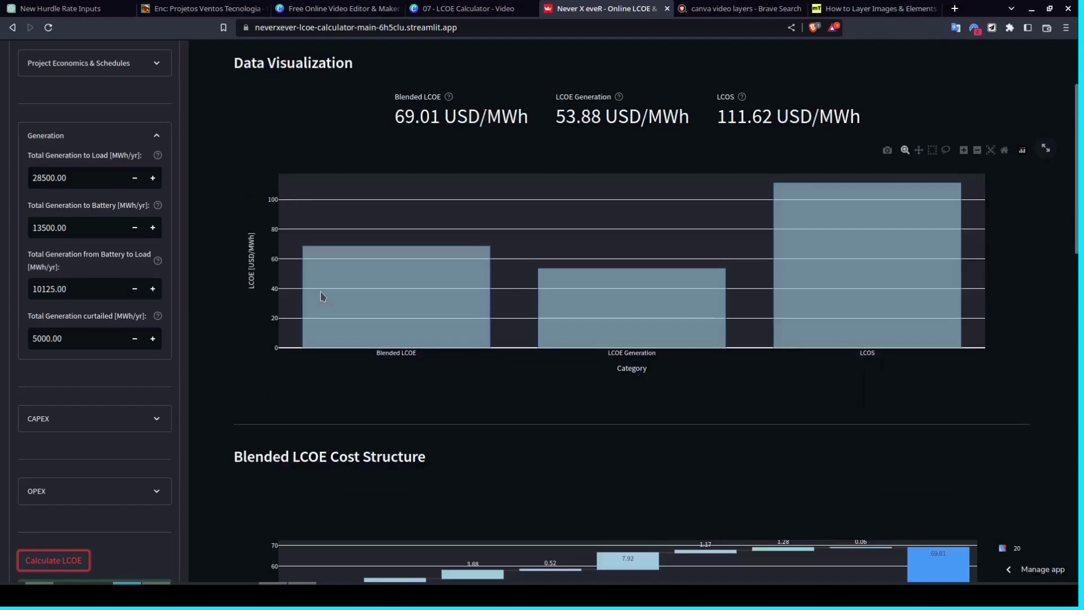
{"action": "scroll", "coordinate": [483, 367], "scroll_direction": "down", "scroll_amount": 10}
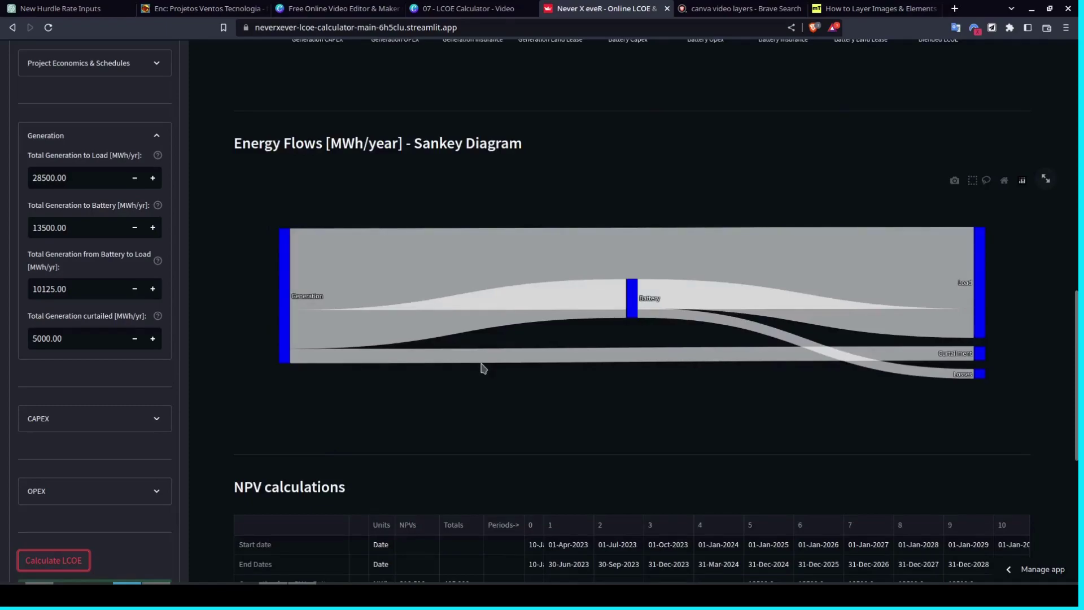
{"action": "mouse_move", "coordinate": [616, 356]}
{"action": "mouse_move", "coordinate": [964, 291]}
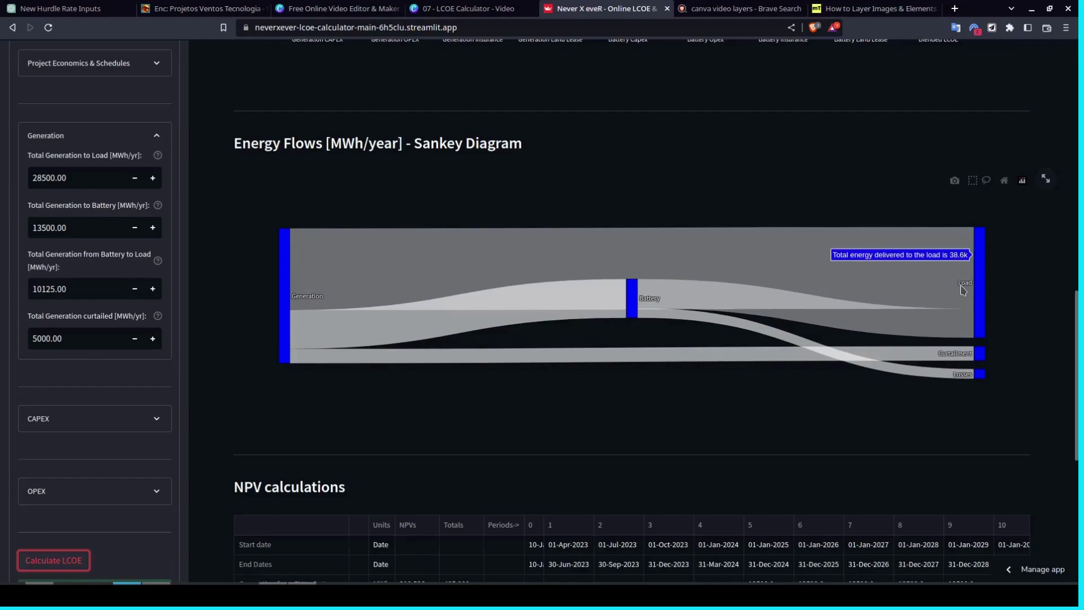
- Set the total generation curtailed to 0 MWh/yr and recalculate the LCOE
{"action": "triple_click", "coordinate": [68, 338]}
{"action": "type", "text": "0"}
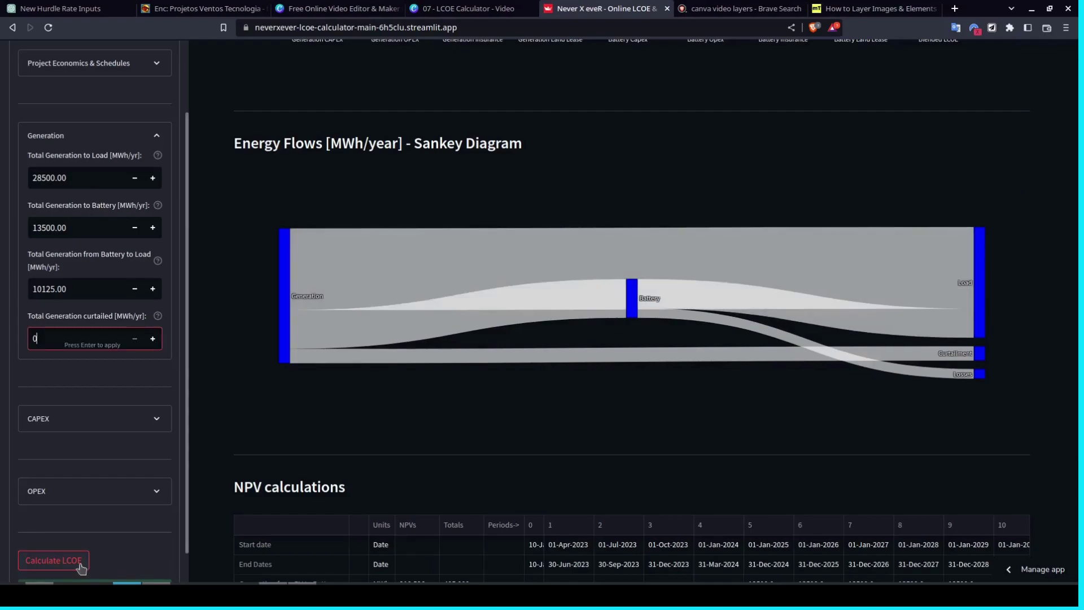
{"action": "left_click", "coordinate": [81, 566]}
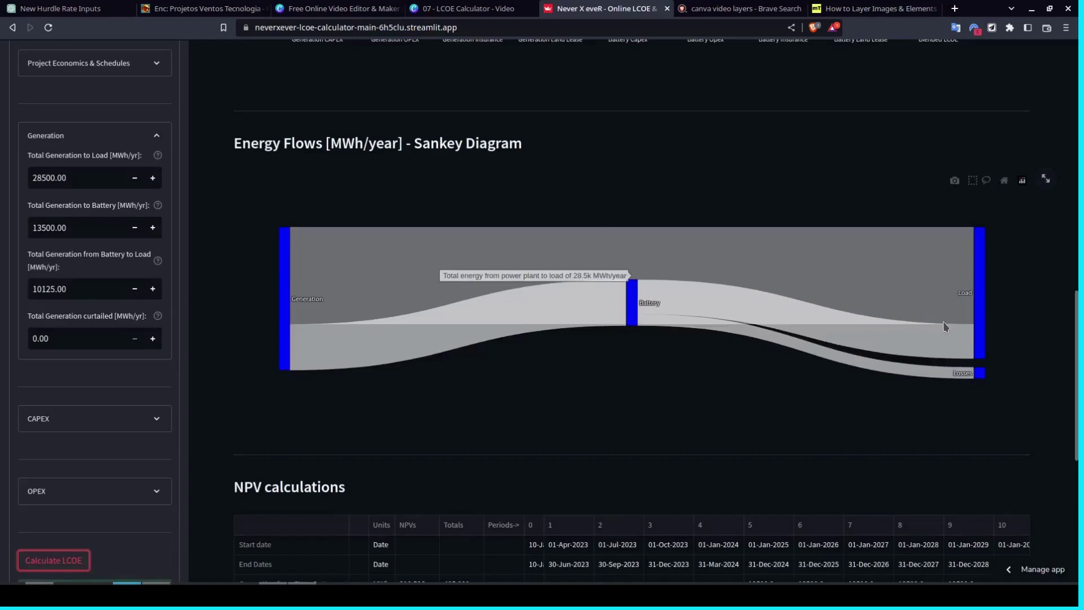
- Check the load's delivered energy in the Sankey diagram, then review the cost structure and the LCOE and LCOS metrics
{"action": "mouse_move", "coordinate": [984, 341]}
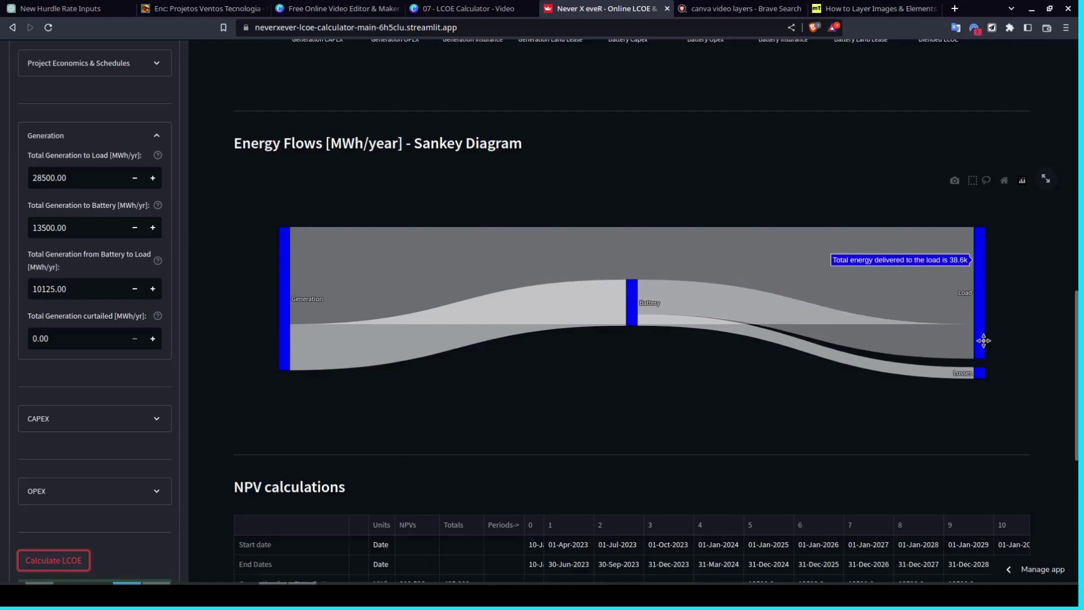
{"action": "scroll", "coordinate": [984, 341], "scroll_direction": "up", "scroll_amount": 5}
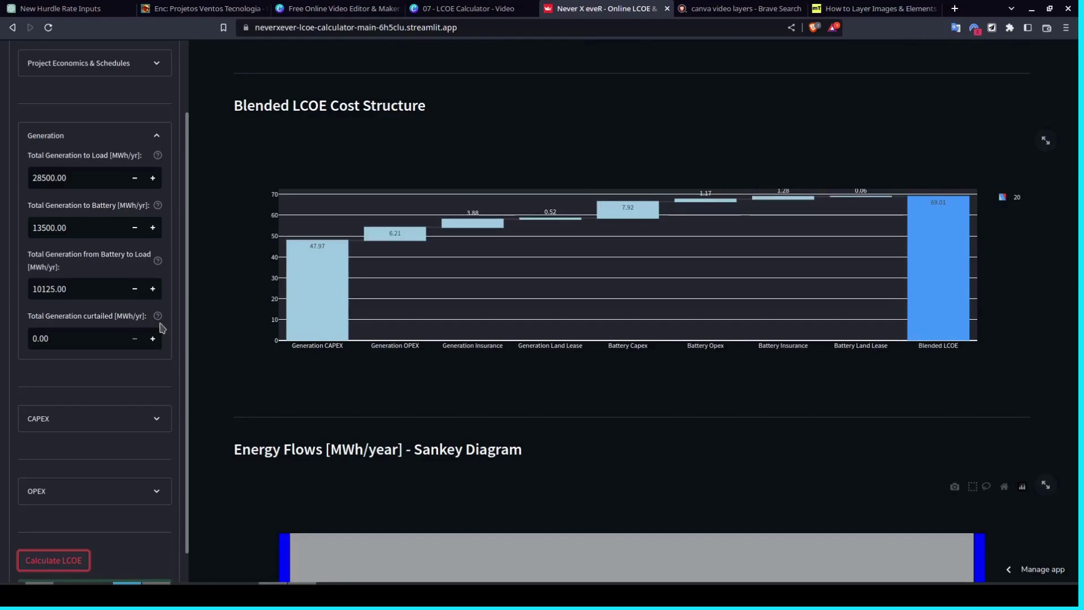
{"action": "left_click", "coordinate": [160, 331]}
{"action": "scroll", "coordinate": [413, 182], "scroll_direction": "up", "scroll_amount": 6}
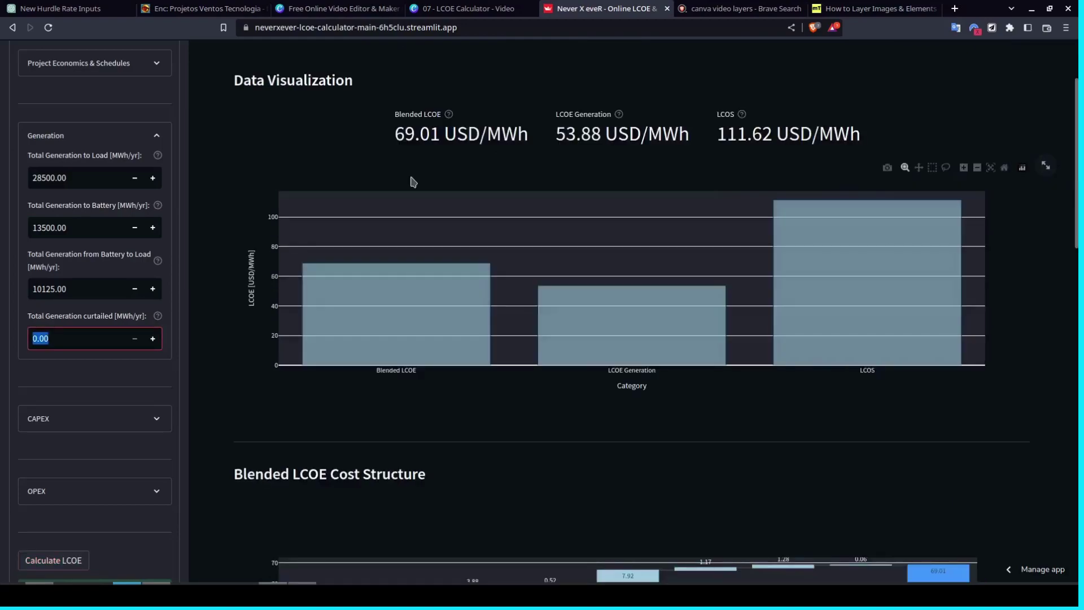